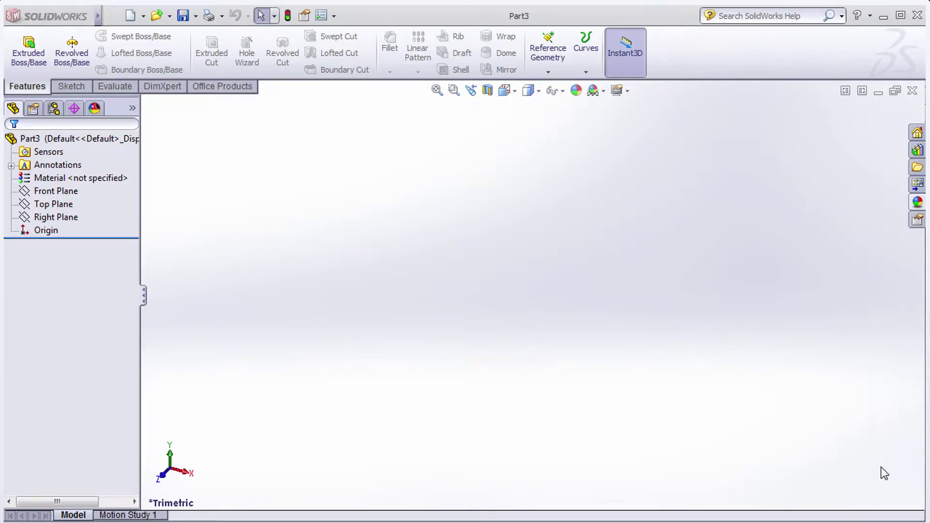
Start a Revolved Boss/Base and open an empty Sketch1 on the Front Plane
key("alt+Tab")
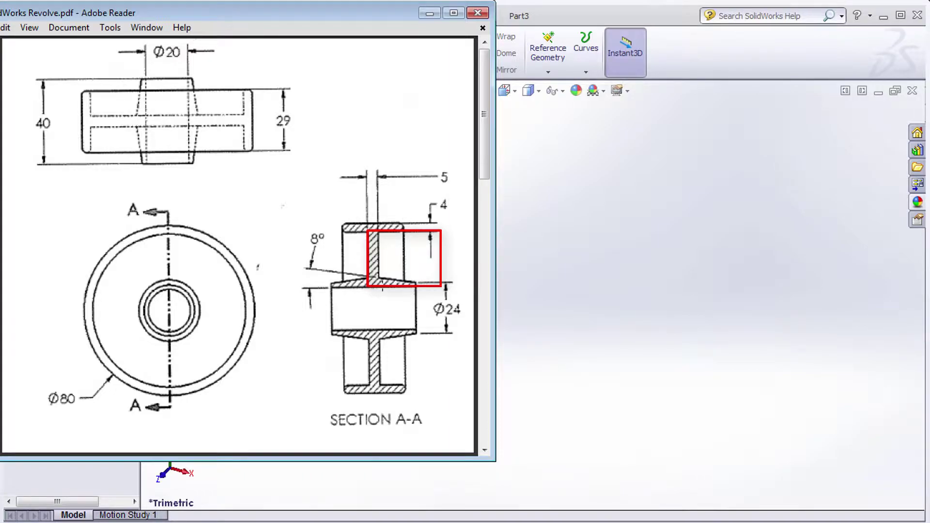
left_click(619, 217)
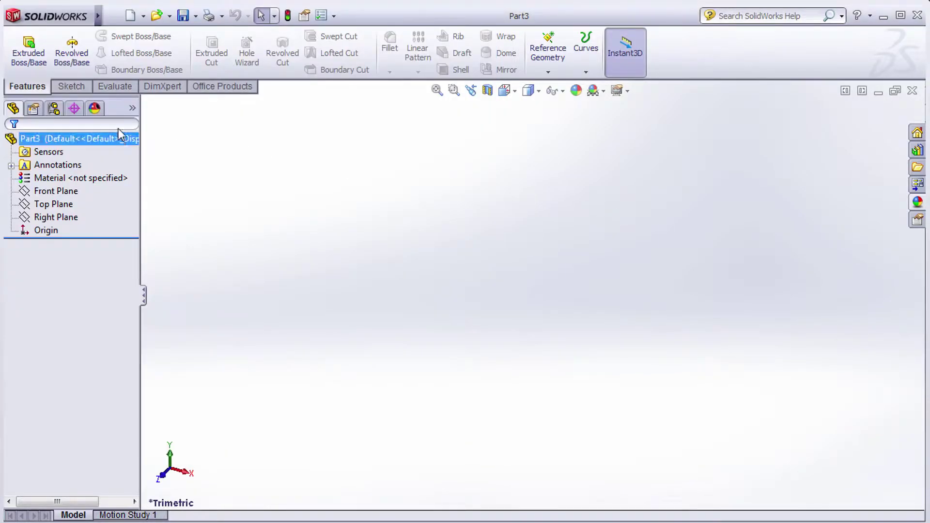
left_click(60, 60)
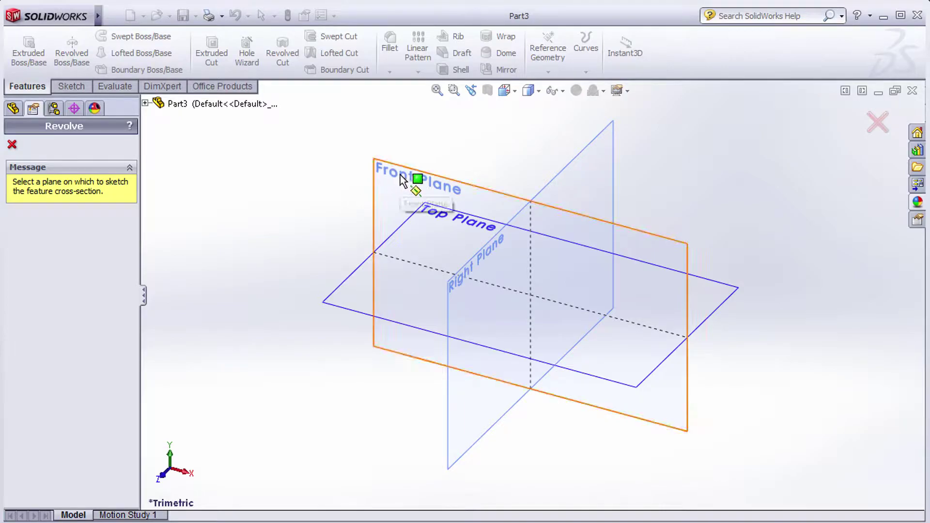
key("alt+Tab")
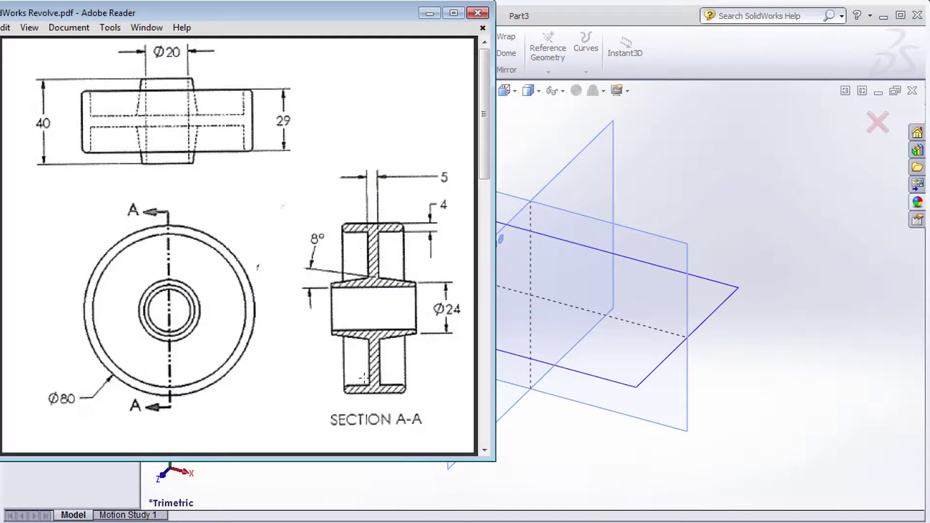
left_click(794, 245)
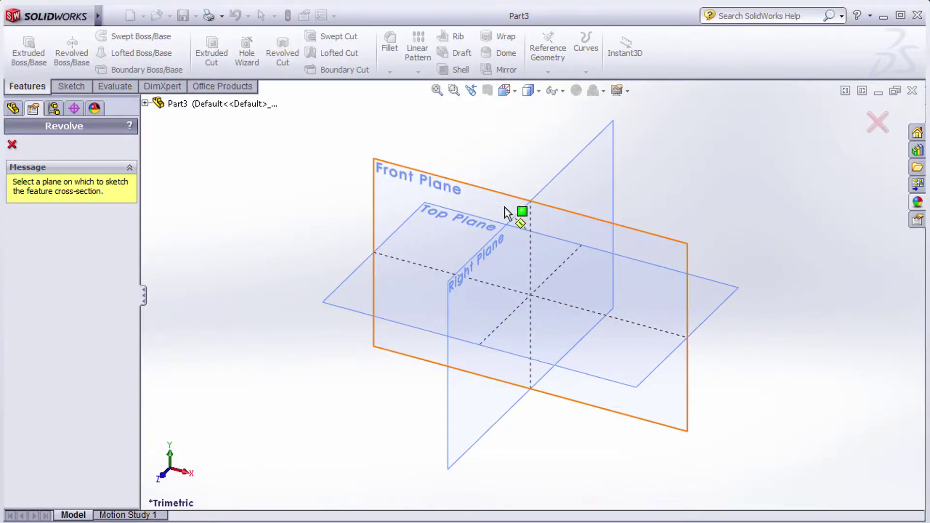
left_click(419, 184)
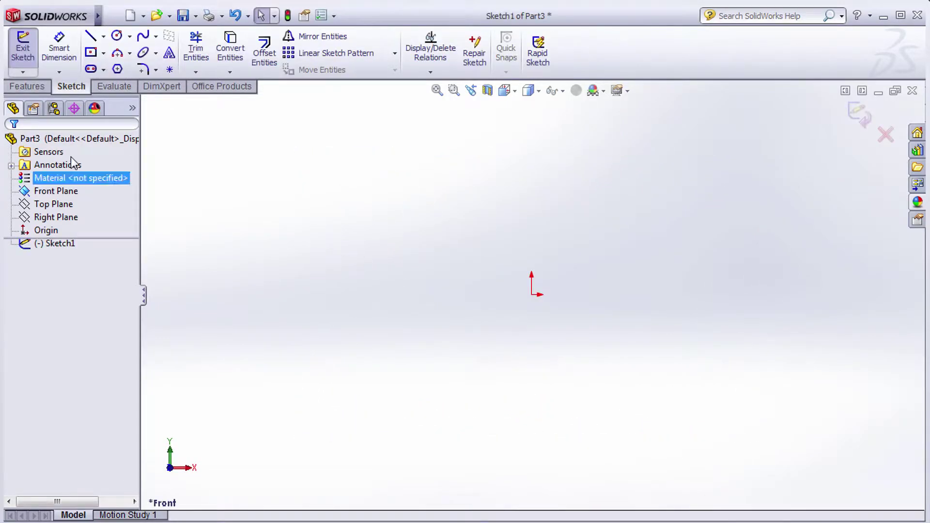
key("alt+Tab")
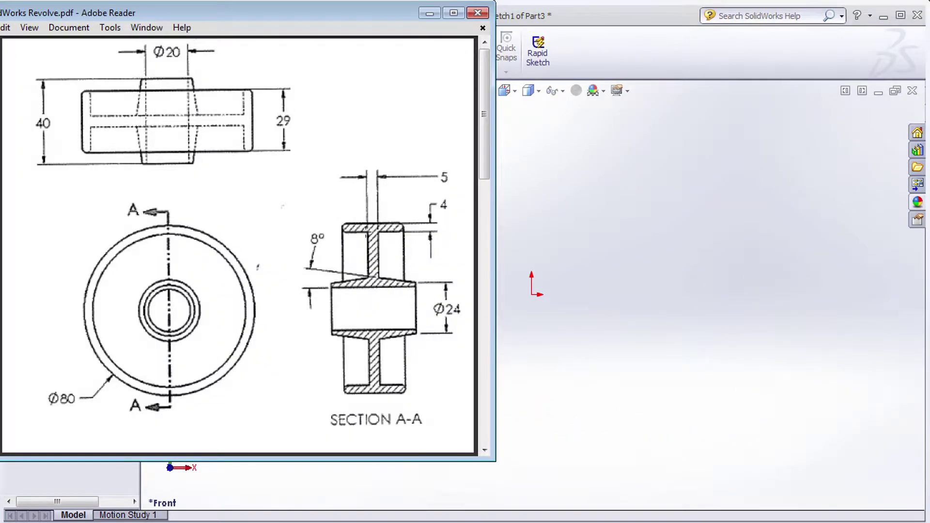
left_click(639, 211)
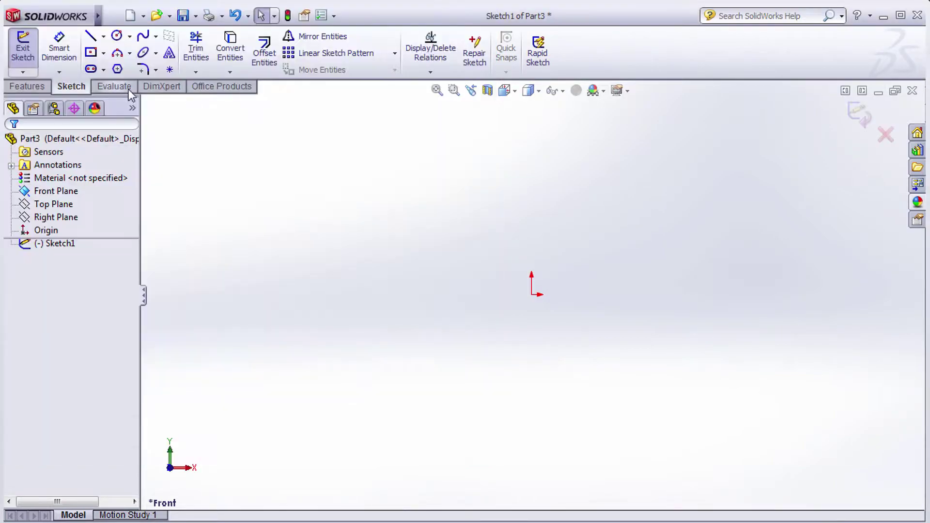
Draw the open stepped half-section profile as a connected line chain, including a slanted segment
left_click(90, 36)
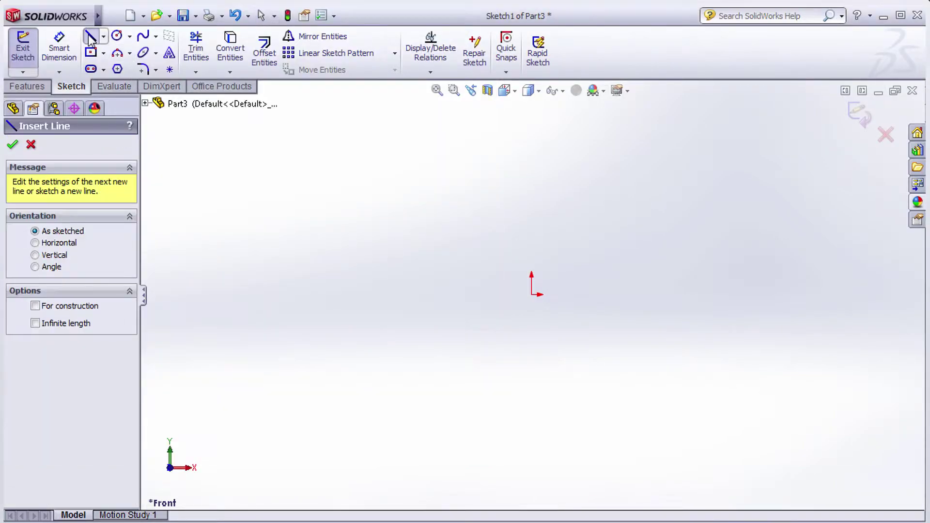
left_click(531, 217)
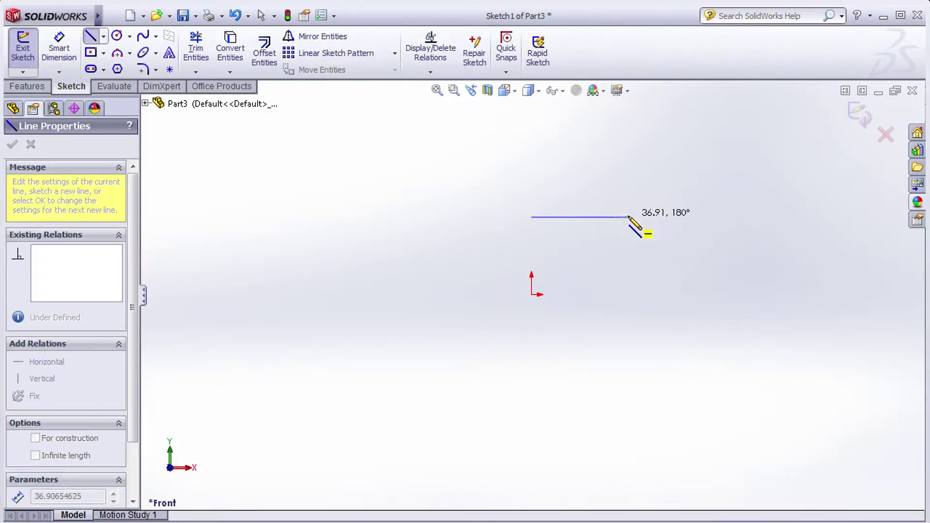
left_click(628, 217)
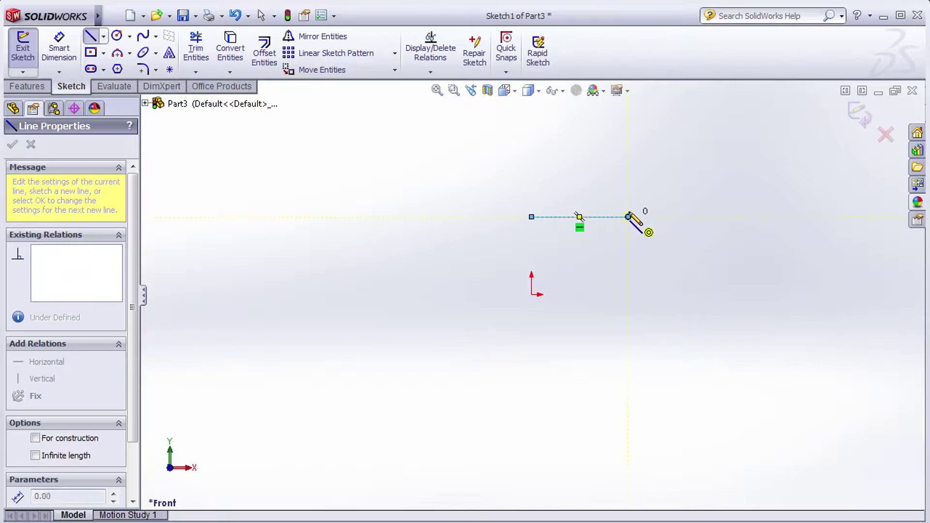
left_click(537, 185)
key("z")
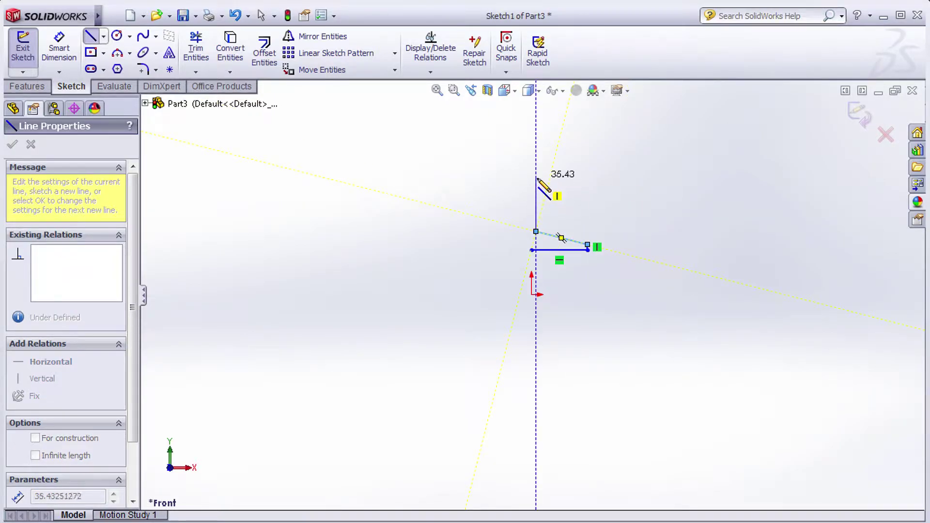
left_click(536, 178)
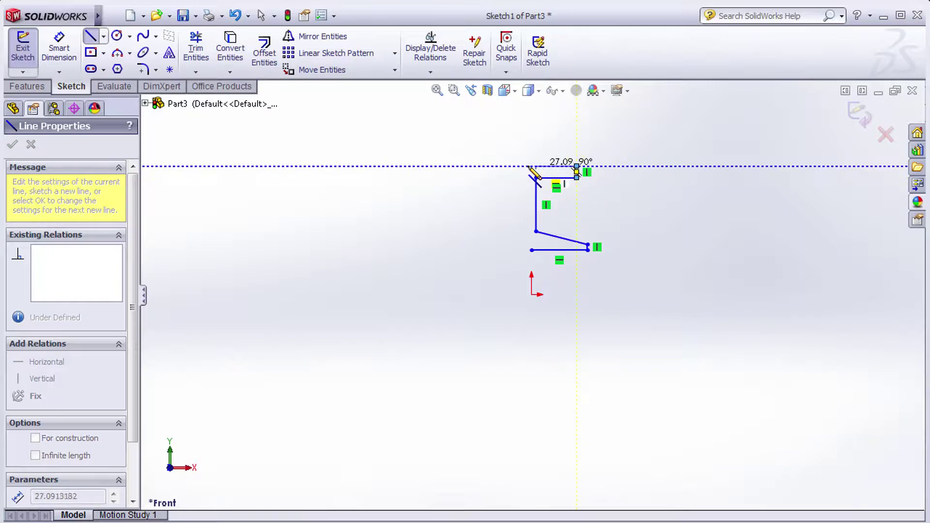
left_click(577, 178)
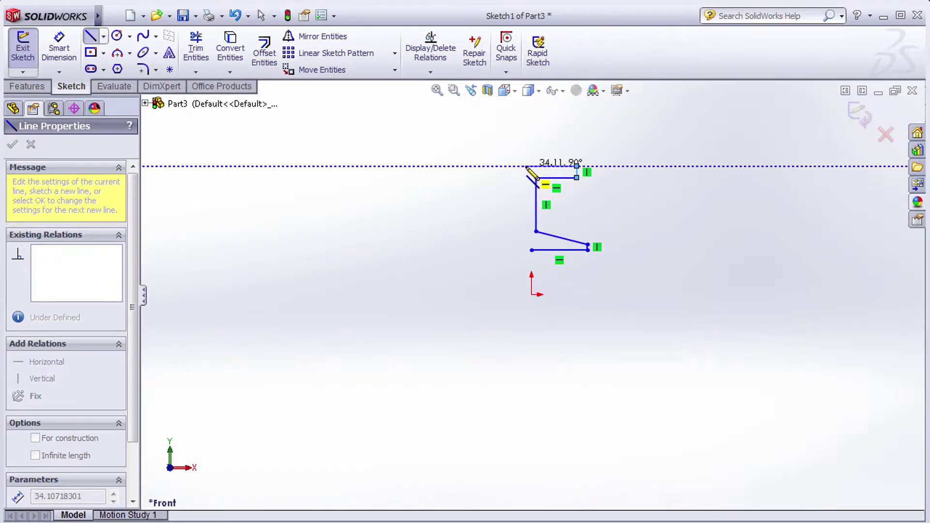
left_click(531, 166)
right_click(618, 199)
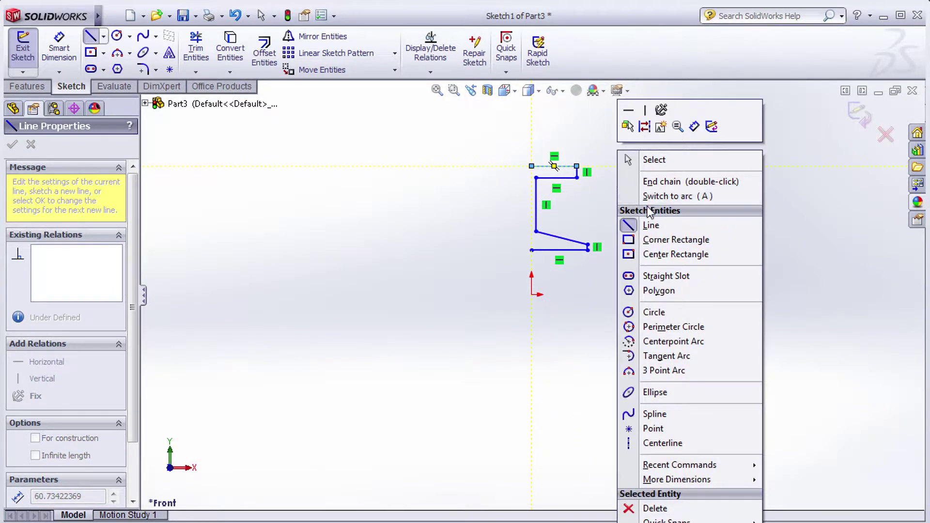
left_click(655, 160)
scroll(639, 165, "down", 2)
Dimension the bottom line 10 mm from the sketch origin
scroll(586, 198, "down", 2)
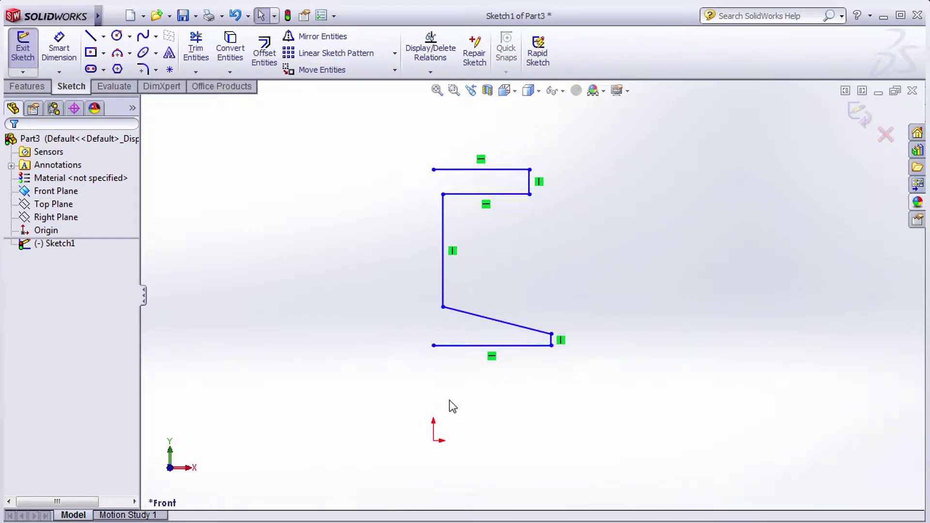
key("alt+Tab")
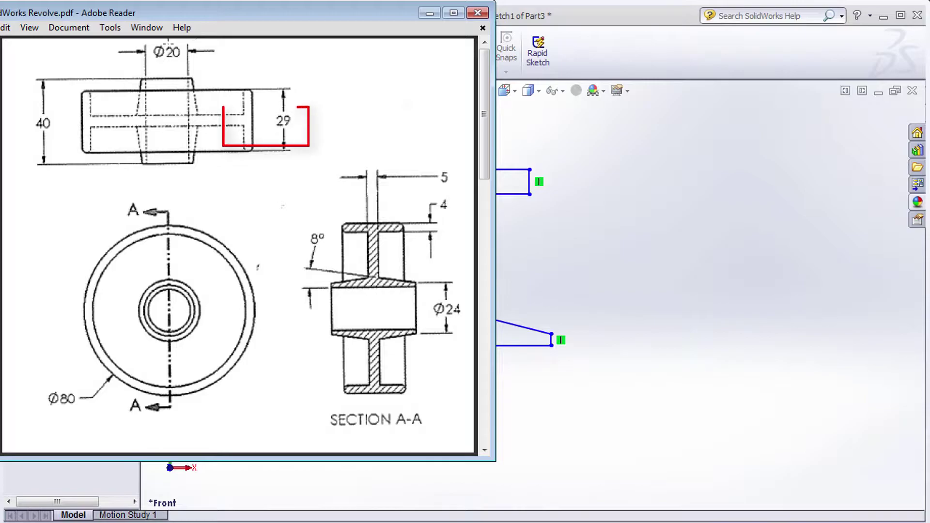
key("alt+Tab")
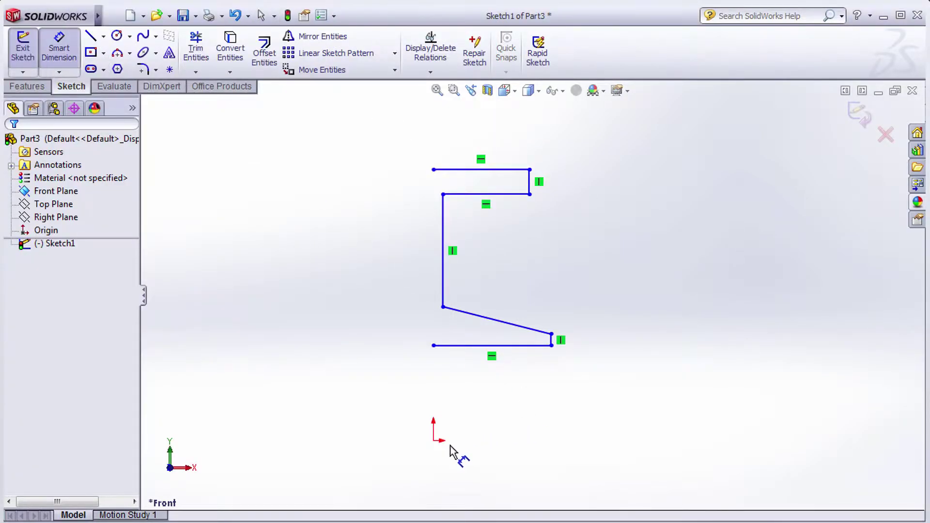
left_click(433, 440)
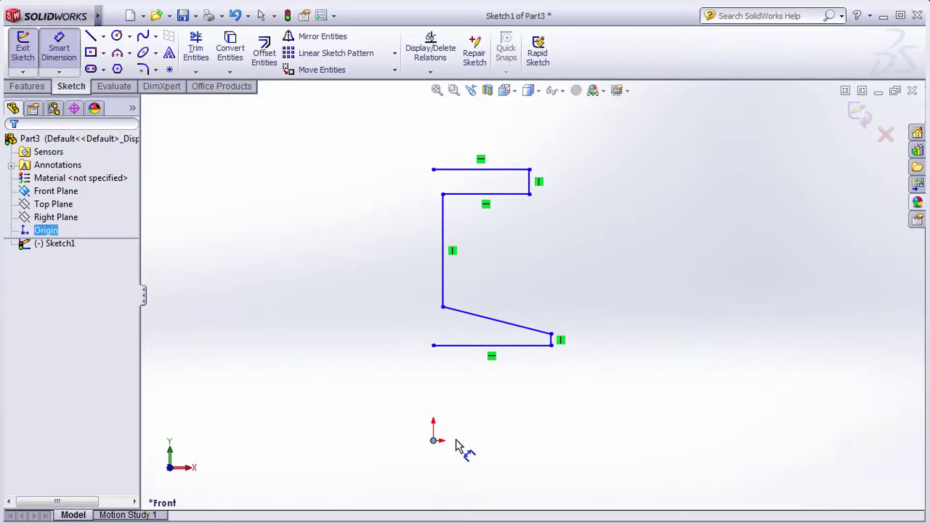
left_click(518, 347)
left_click(493, 402)
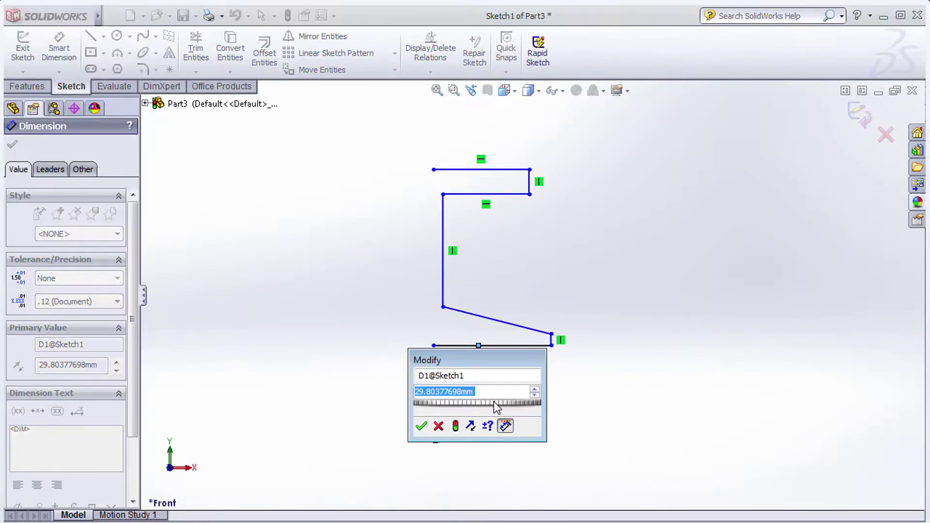
type("10")
key("Return")
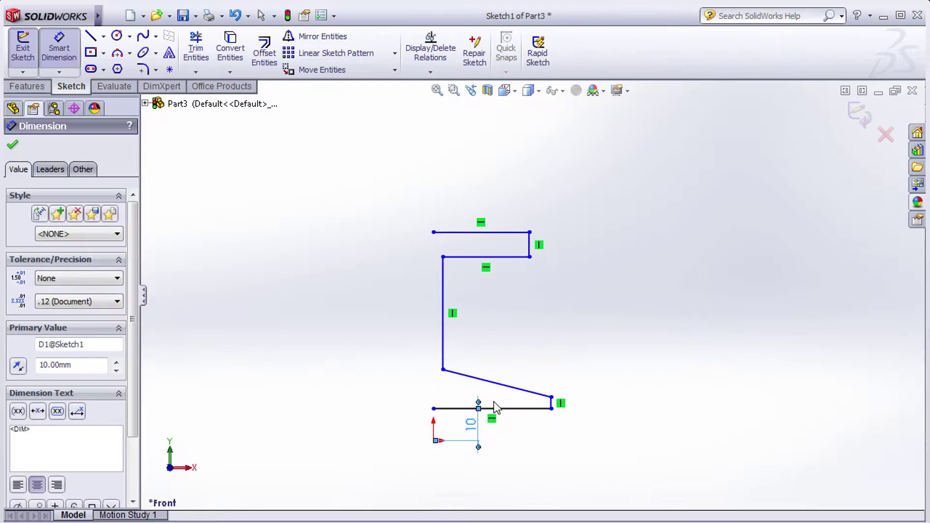
Set the short vertical end line to 2 mm
key("alt+Tab")
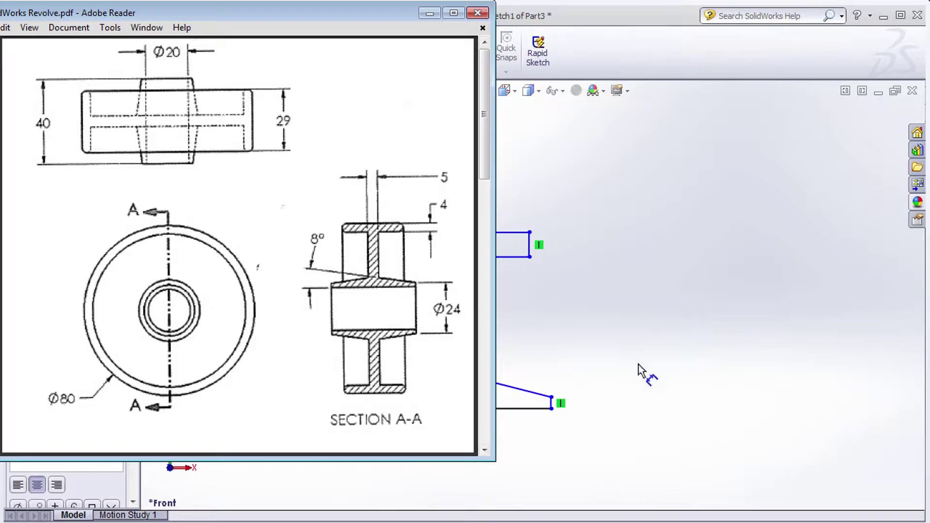
left_click(610, 179)
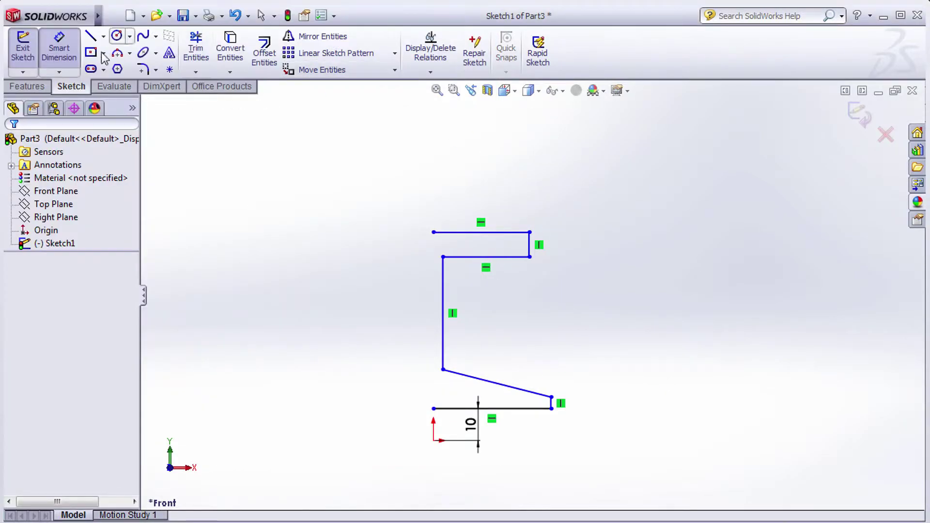
left_click(552, 408)
left_click(625, 409)
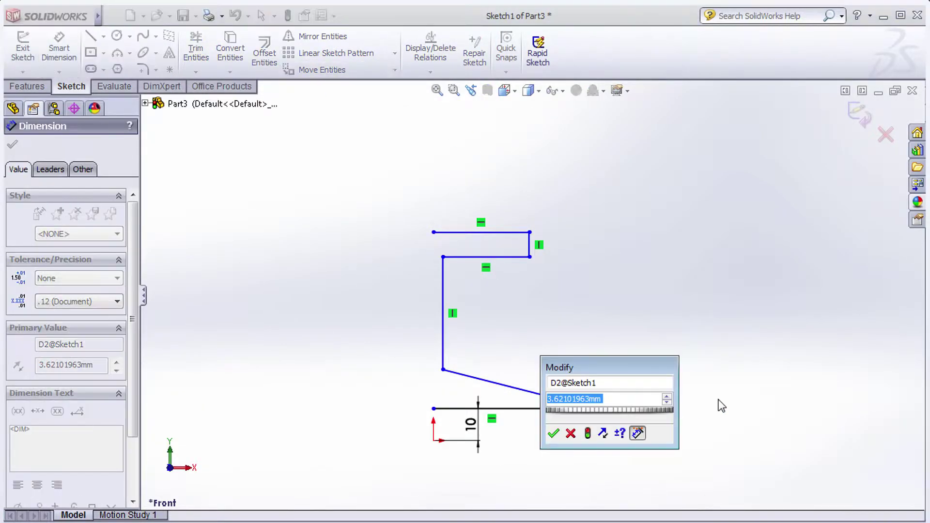
type("2mm")
key("Return")
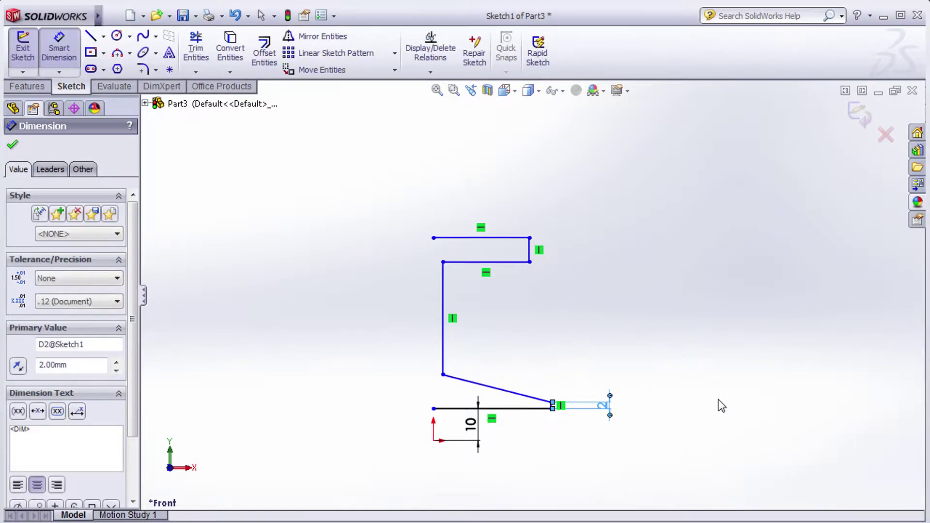
Set the bottom line length to 20 mm
key("alt+Tab")
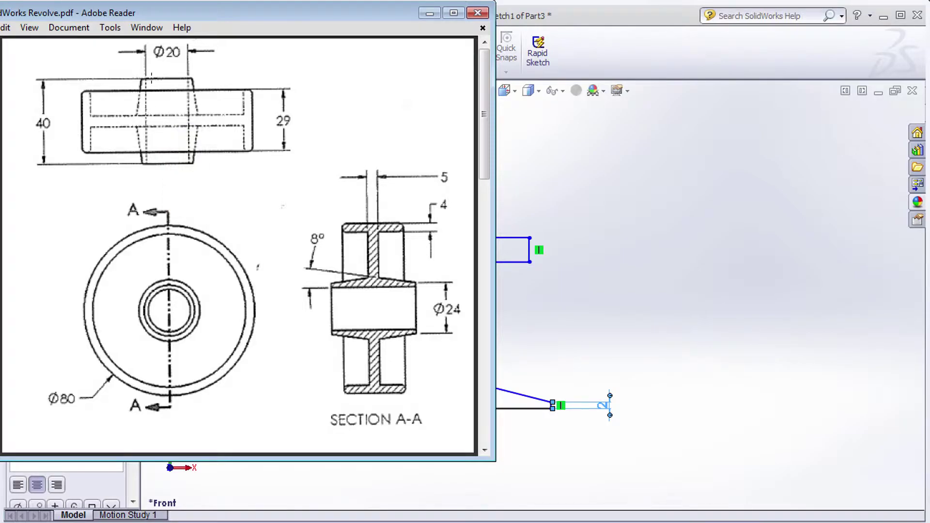
key("alt+Tab")
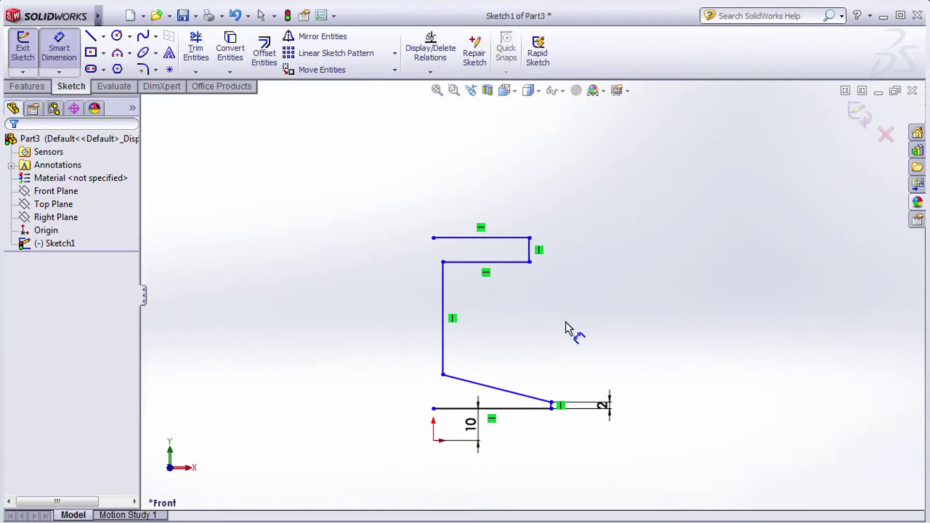
left_click(509, 415)
left_click(504, 493)
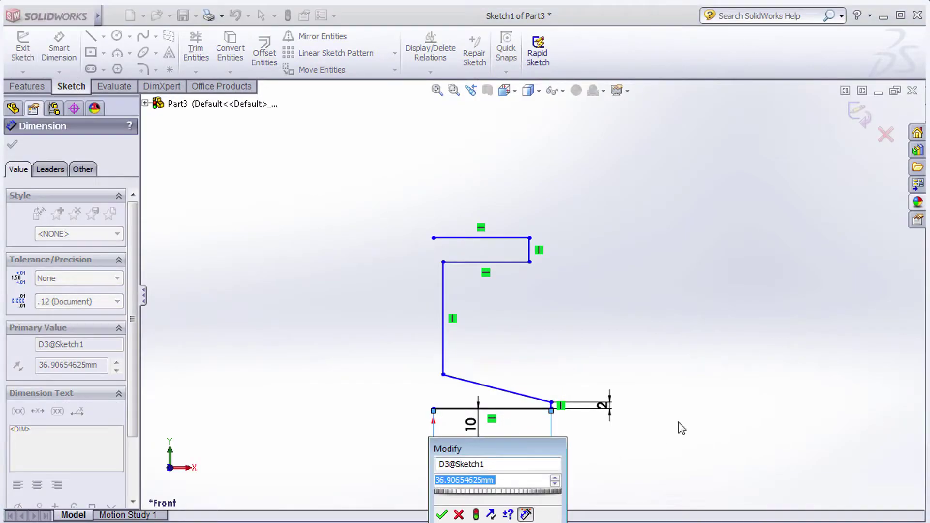
type("20")
key("Return")
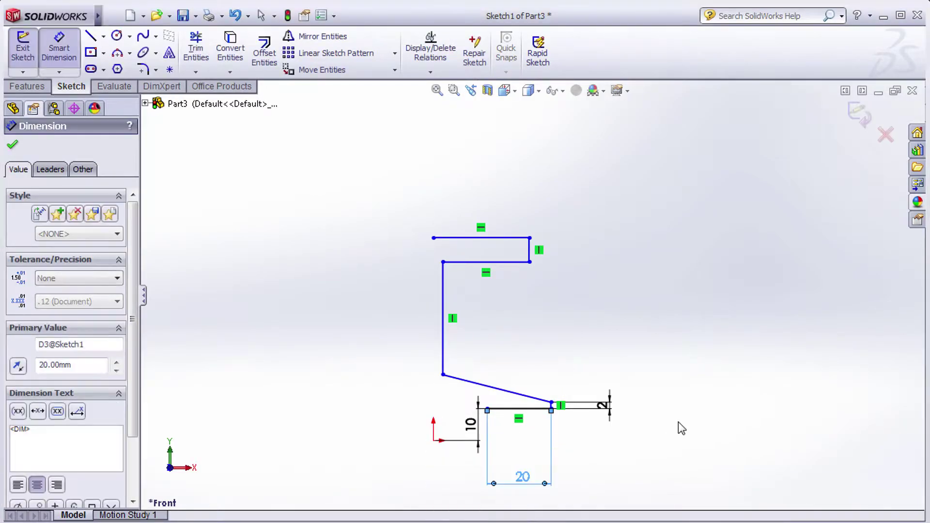
scroll(519, 467, "down", 2)
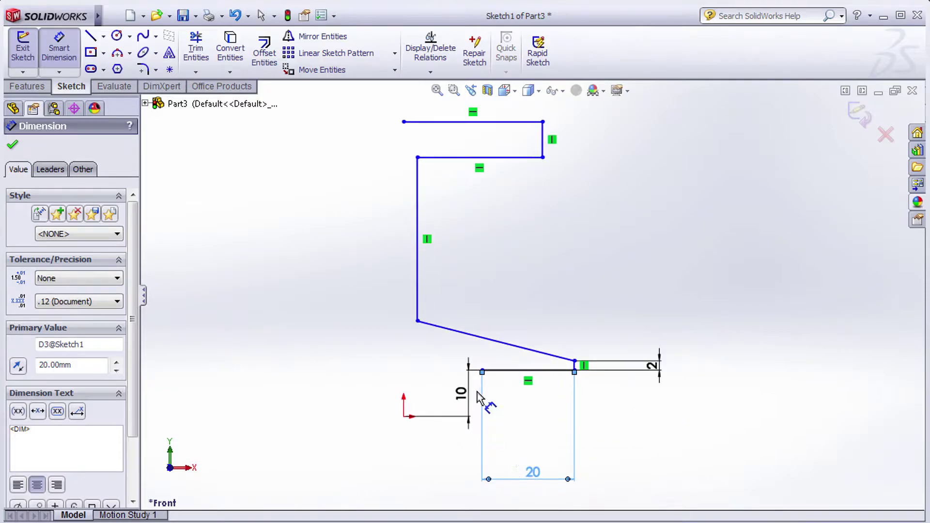
left_click(481, 370)
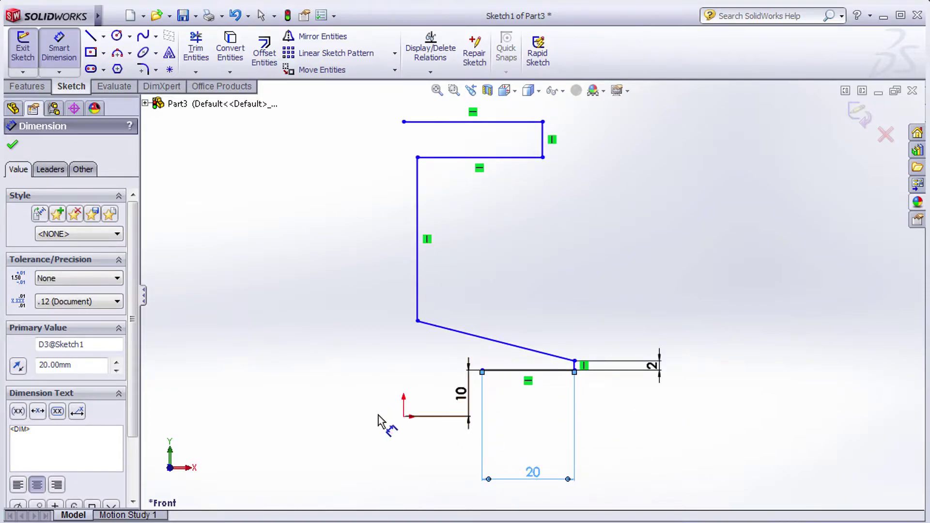
Make the hub's inner corner point vertical with the sketch origin
left_click(567, 324)
left_click(403, 416)
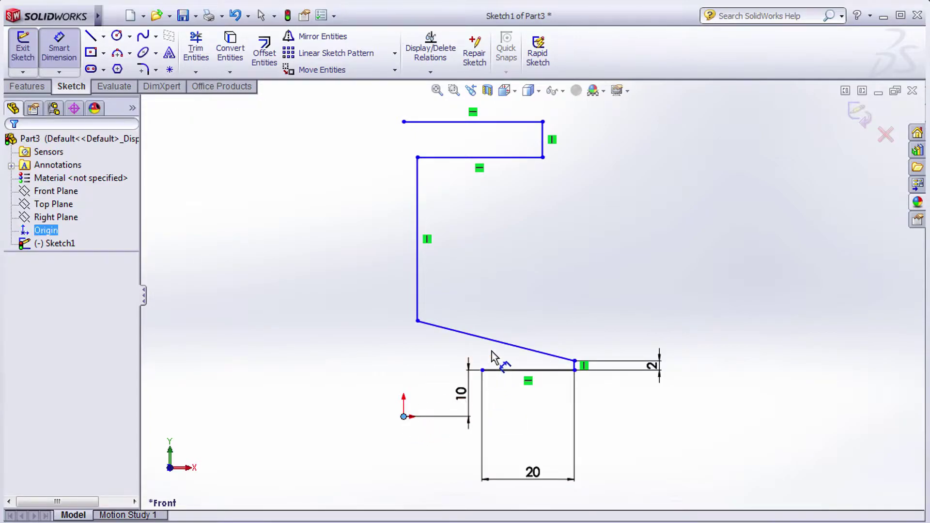
left_click(482, 370)
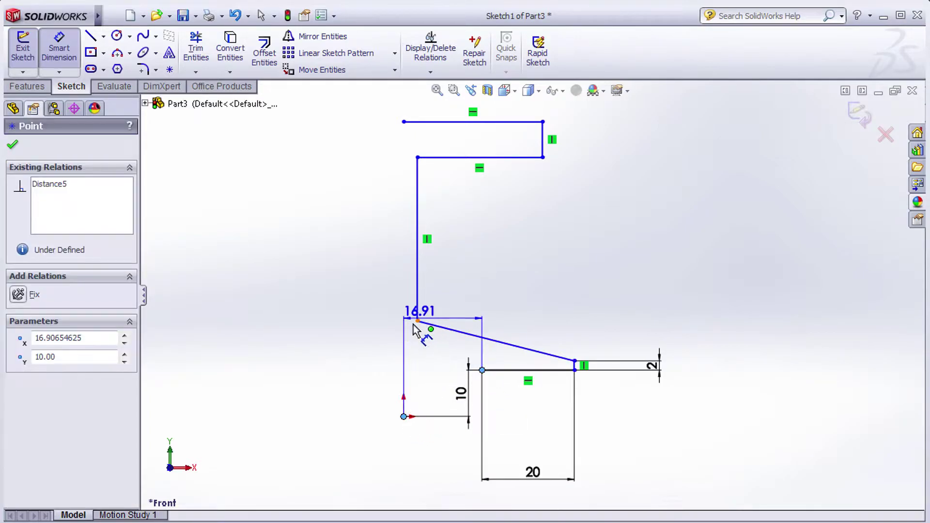
key("Escape")
key("Escape")
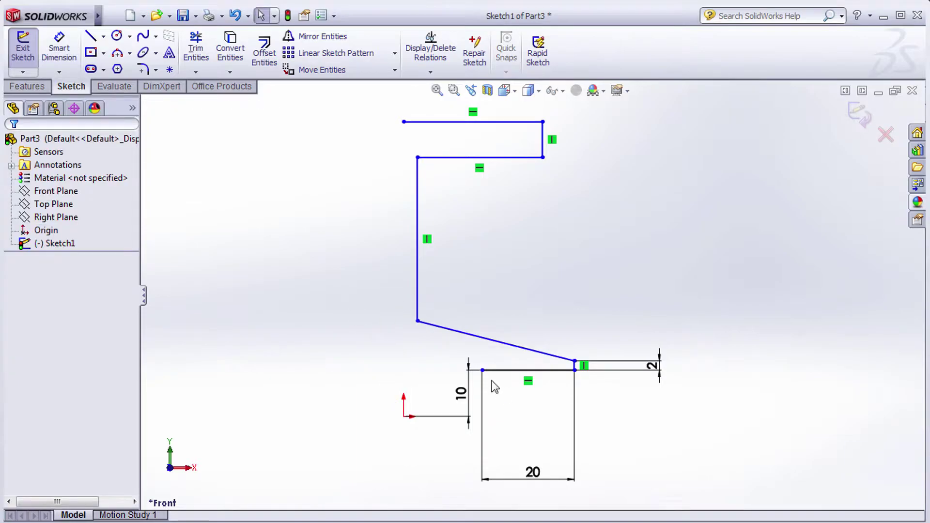
left_click(482, 370)
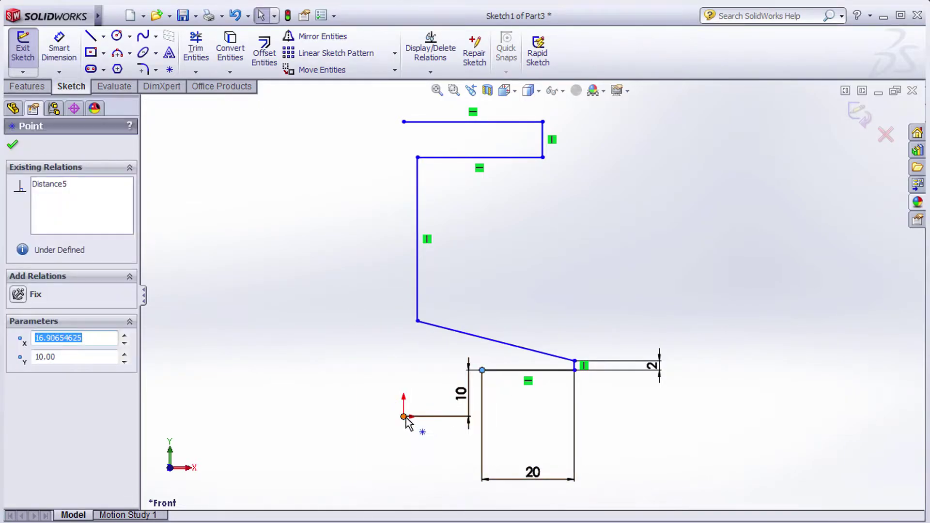
left_click(404, 417, "ctrl")
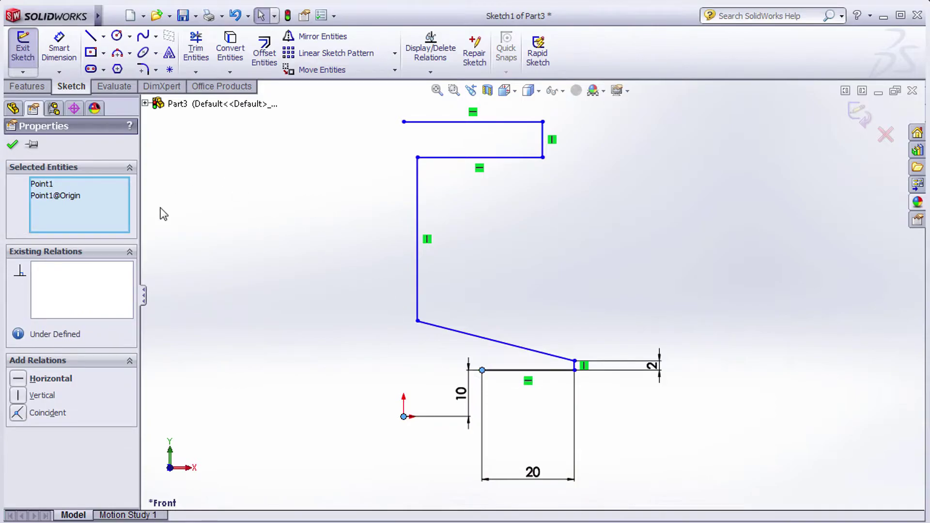
left_click(19, 396)
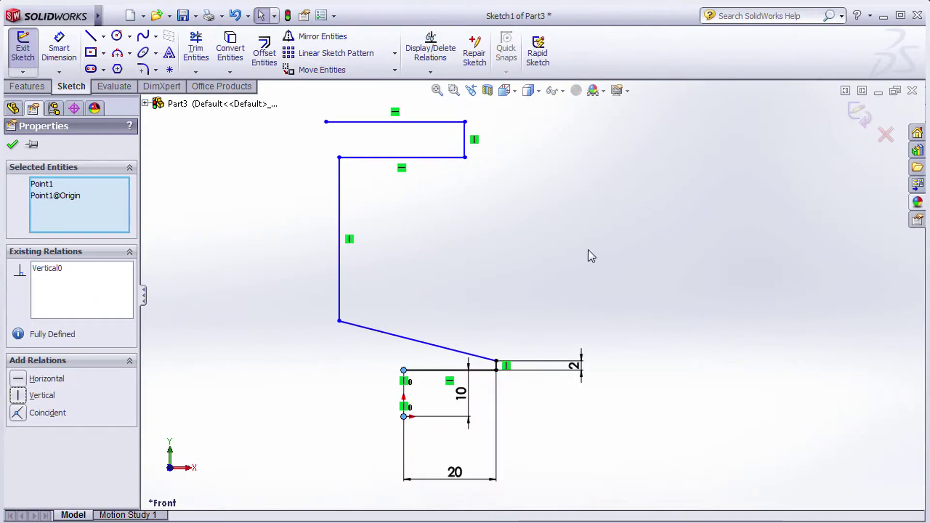
left_click(494, 280)
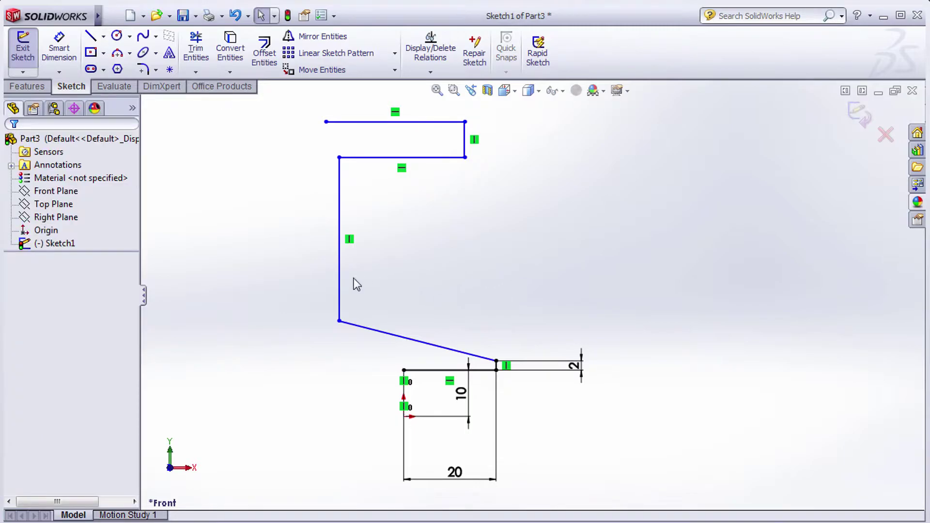
Move the long vertical line right and align the top-left endpoint vertically with the origin
left_click_drag(340, 287, 427, 296)
left_click(328, 155)
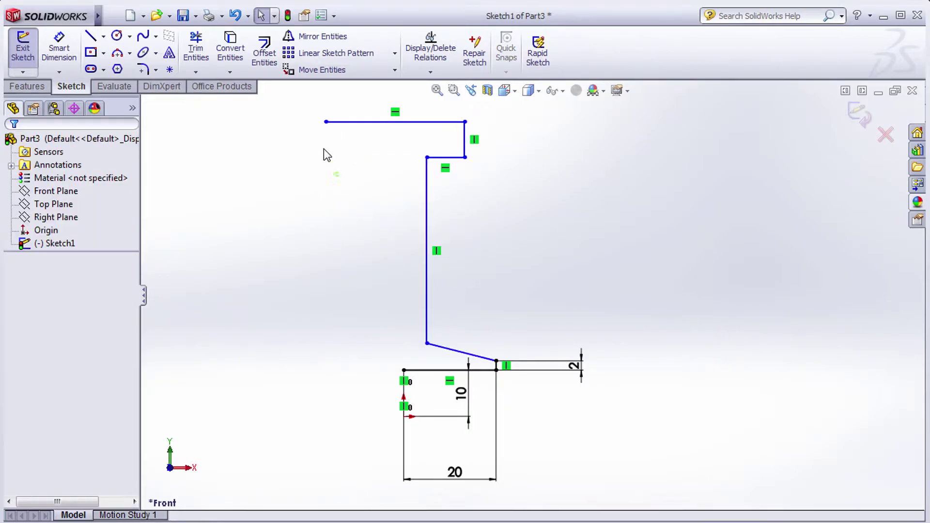
left_click(325, 122)
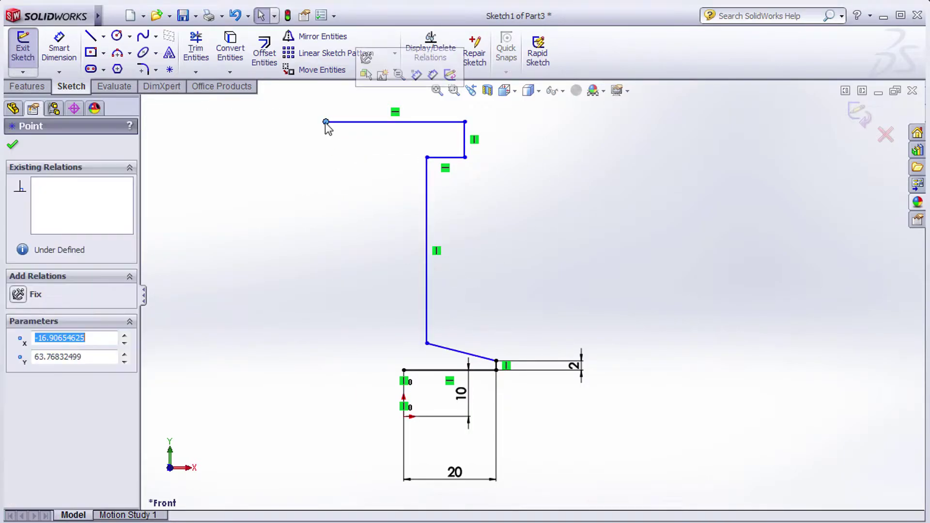
left_click(404, 417, "ctrl")
left_click(18, 400)
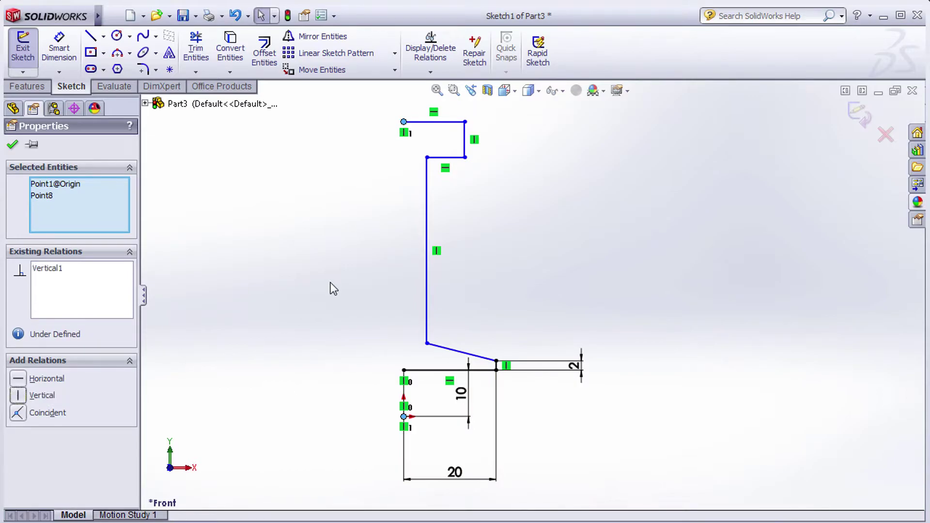
left_click(327, 286)
scroll(550, 297, "up", 1)
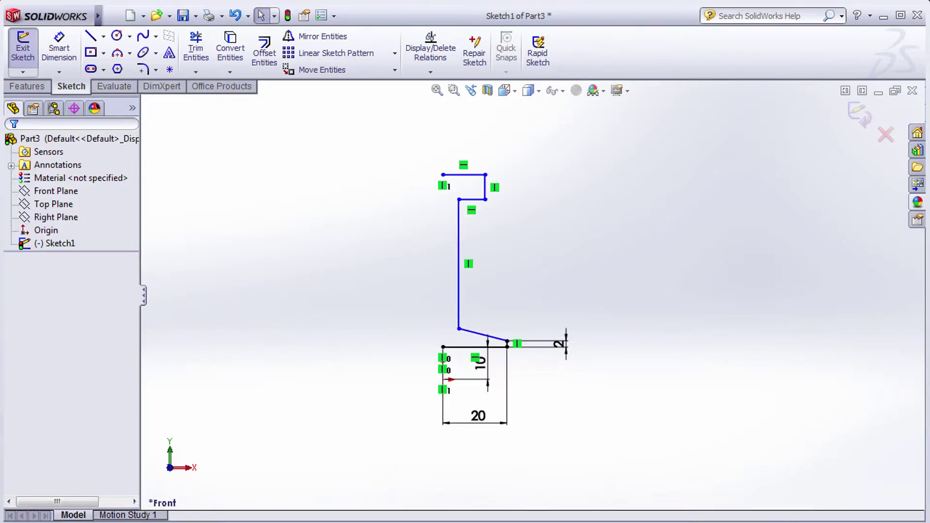
Dimension the top horizontal line as 29/2 (14.50 mm)
key("alt+Tab")
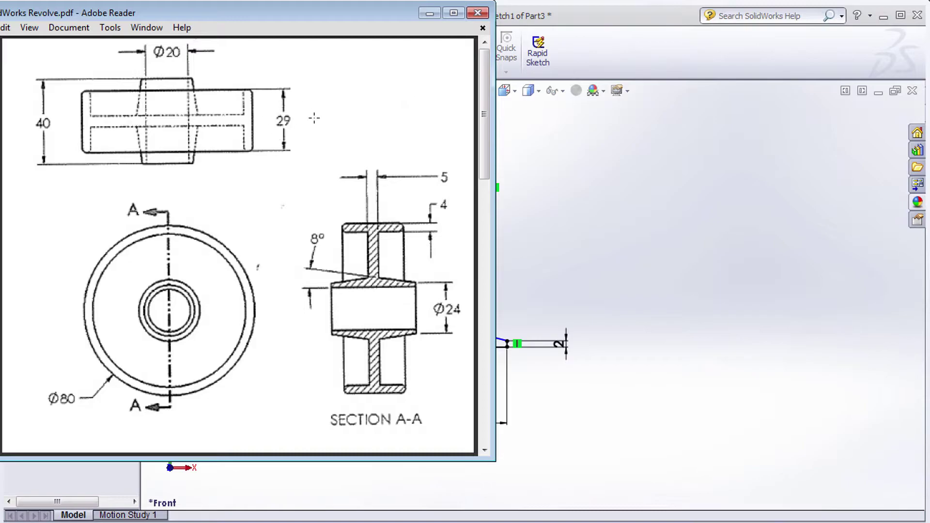
left_click(603, 218)
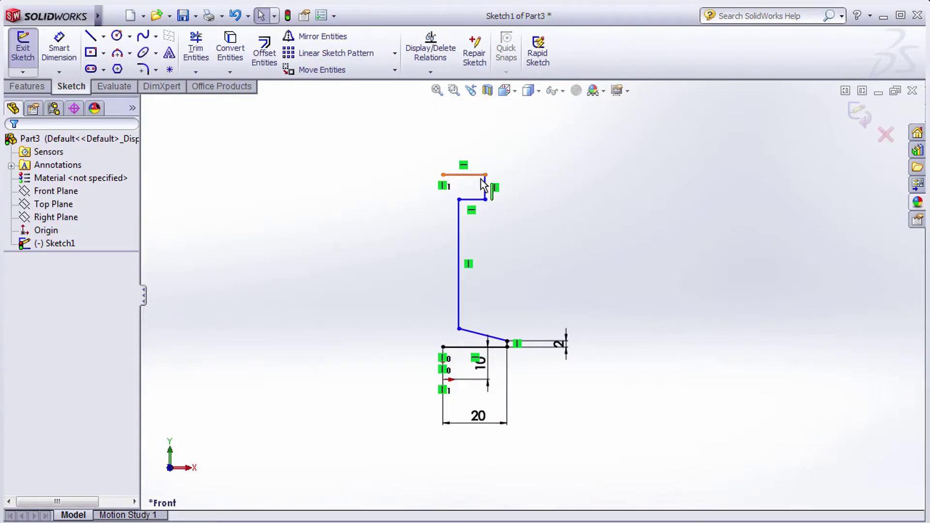
left_click(58, 48)
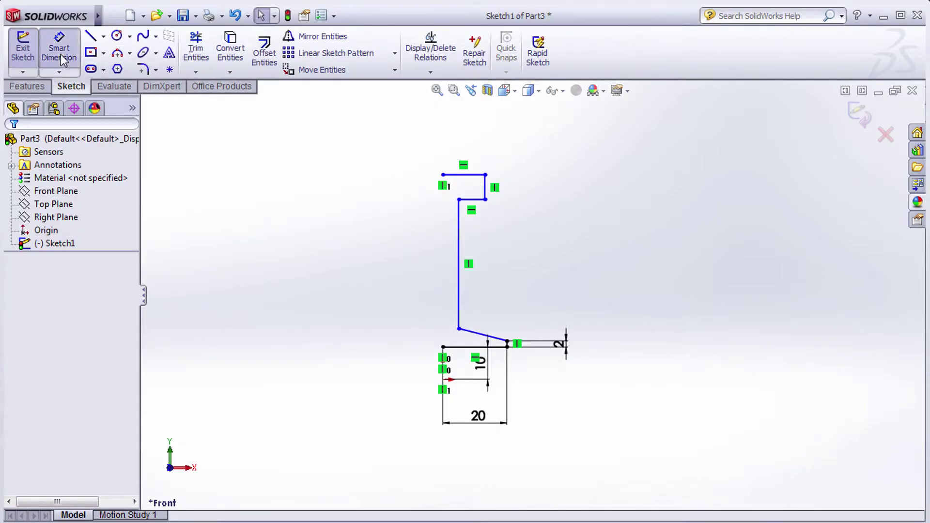
left_click(460, 175)
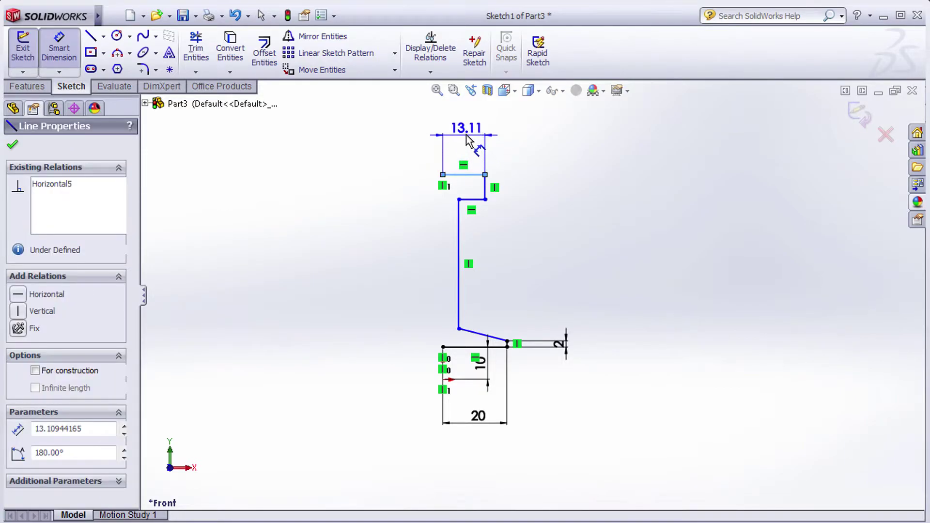
left_click(466, 139)
type("29/2")
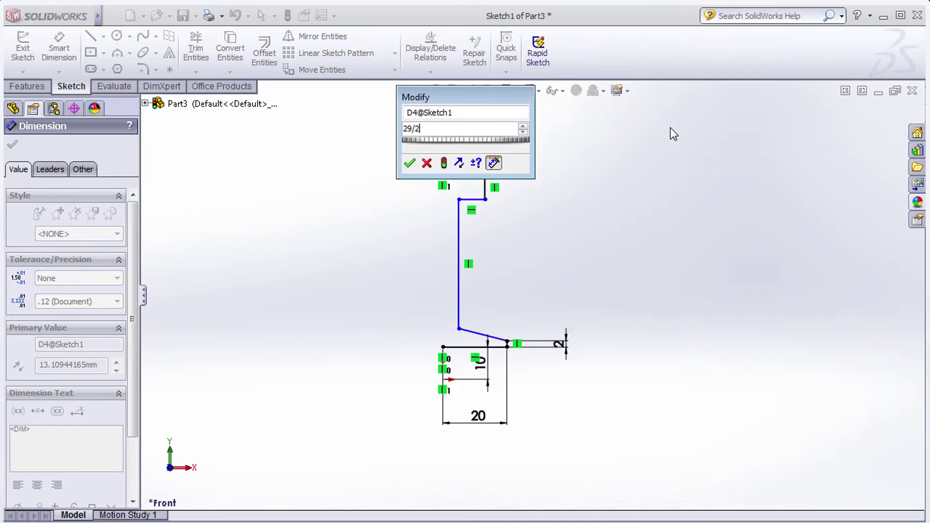
key("Return")
left_click(508, 237)
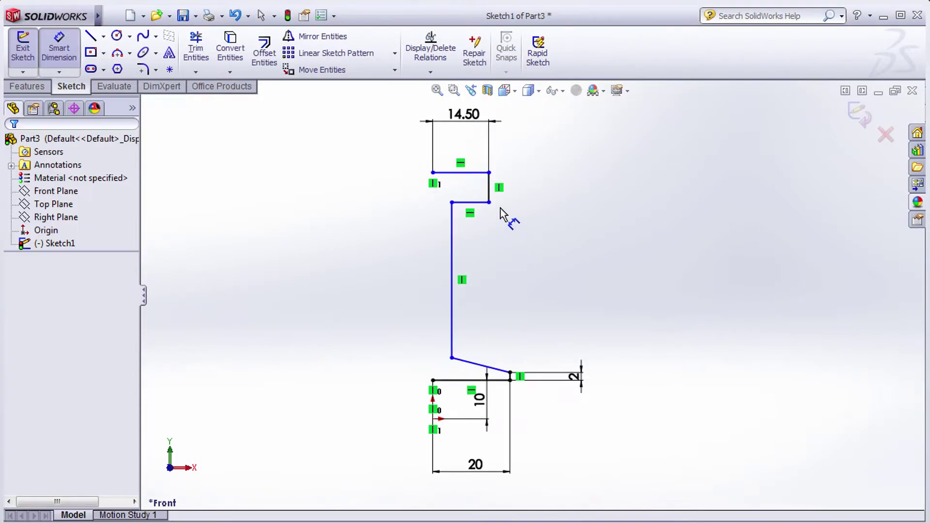
Set the short vertical rim step to 4 mm
key("alt+Tab")
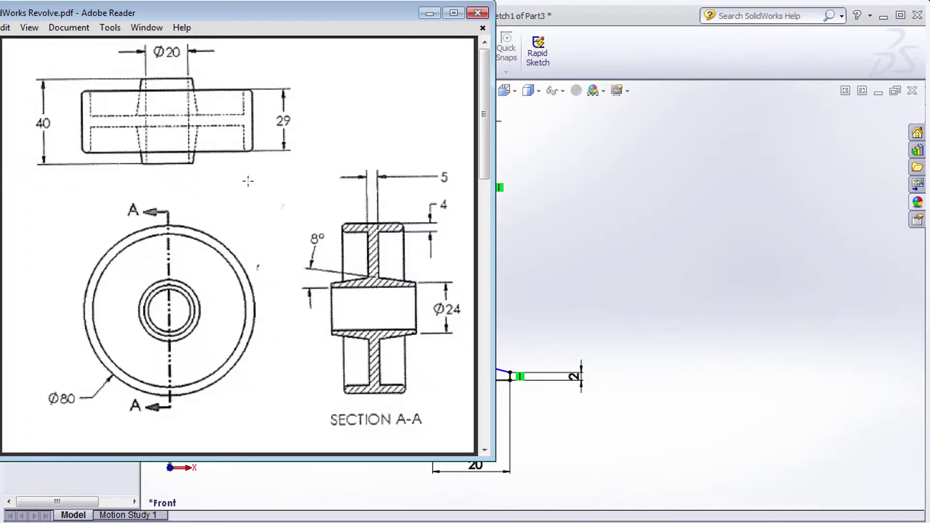
key("alt+Tab")
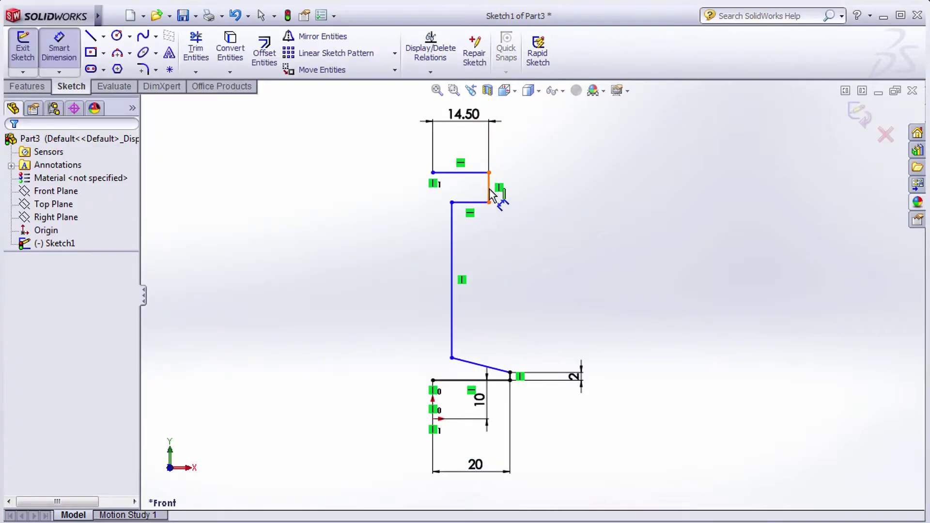
left_click(490, 190)
left_click(591, 194)
type("4")
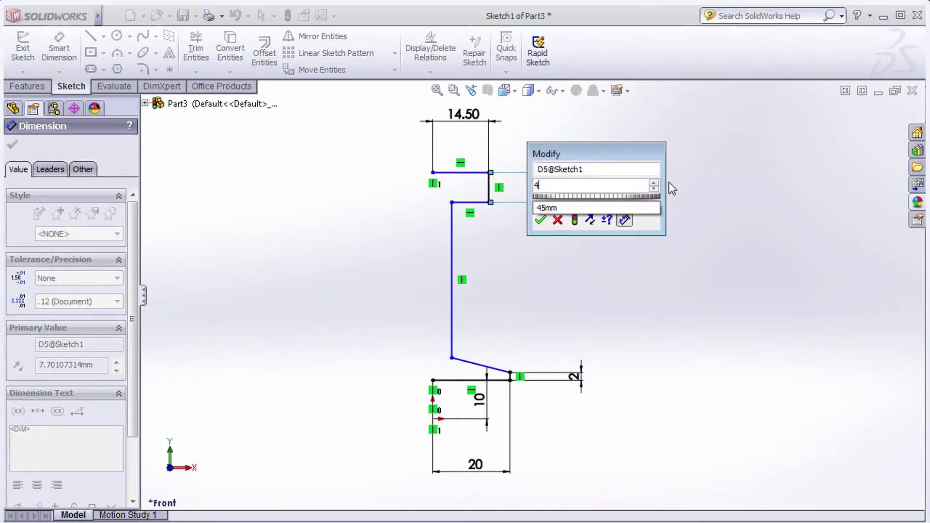
key("Return")
left_click(515, 270)
Dimension the top line 40 mm above the origin for the overall height
key("alt+Tab")
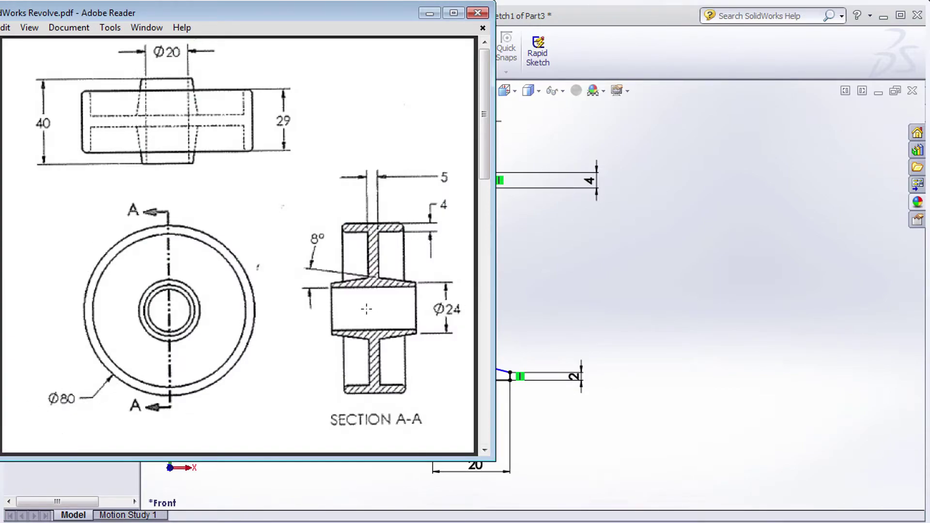
left_click(702, 269)
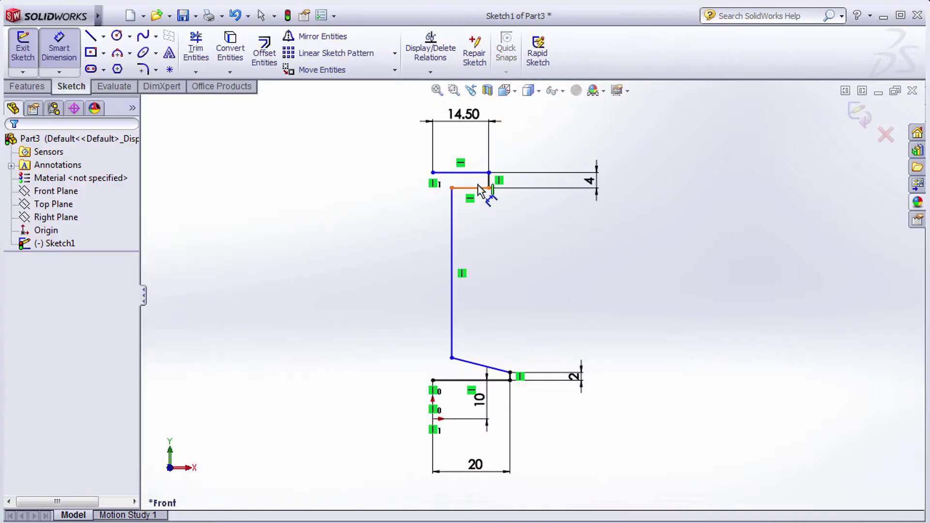
left_click(457, 173)
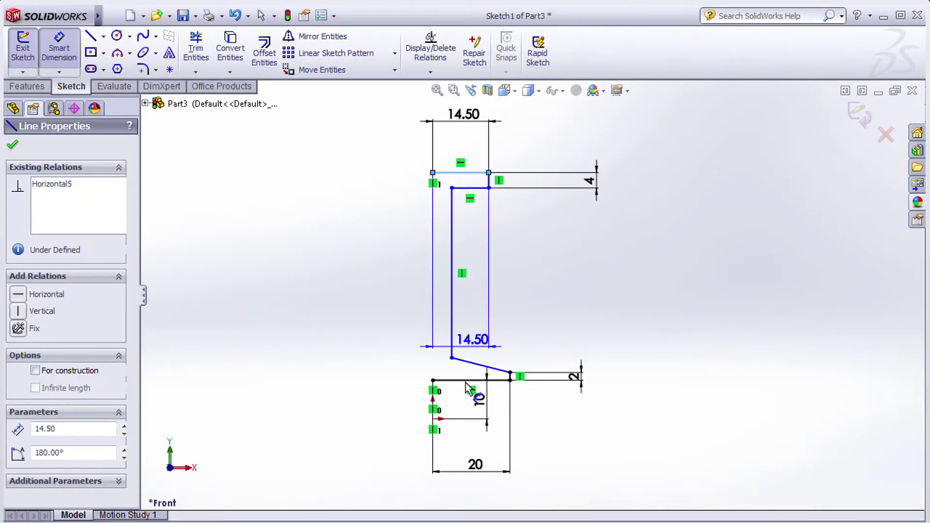
left_click(432, 419)
left_click(359, 298)
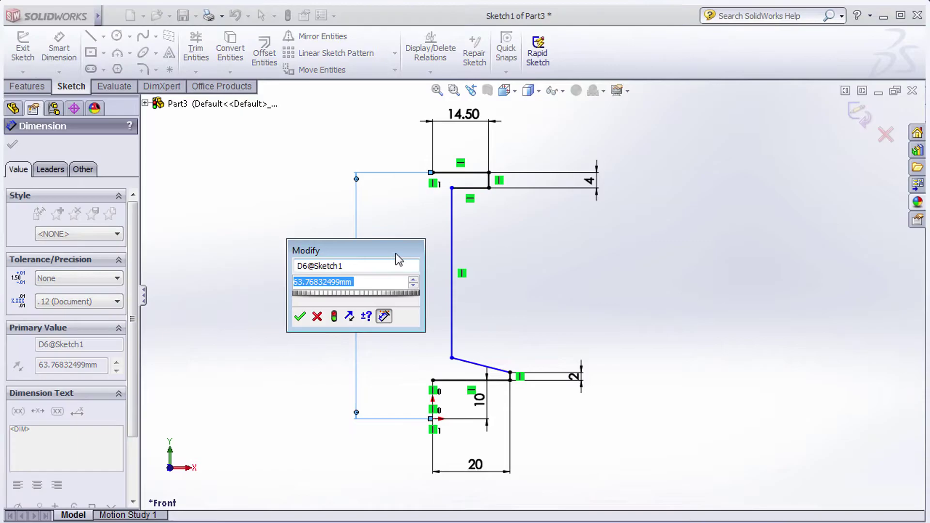
type("40")
key("Return")
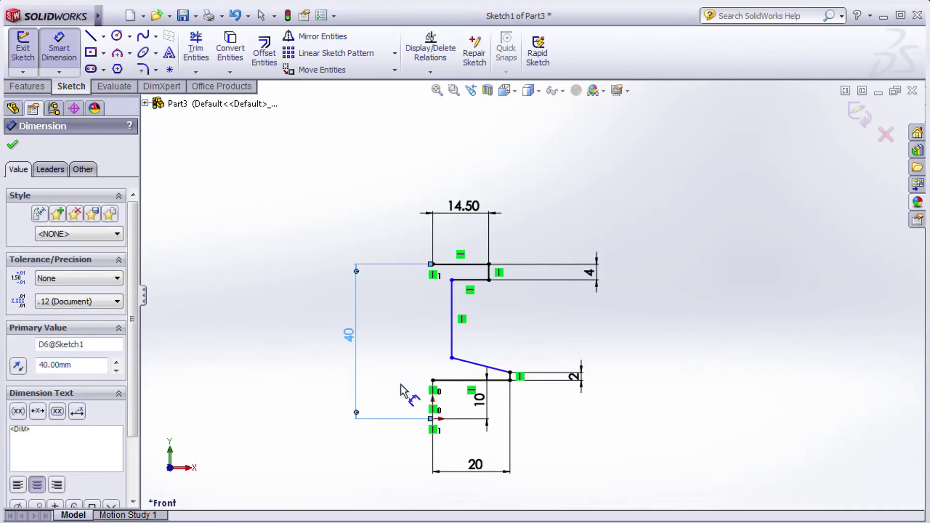
scroll(412, 382, "down", 3)
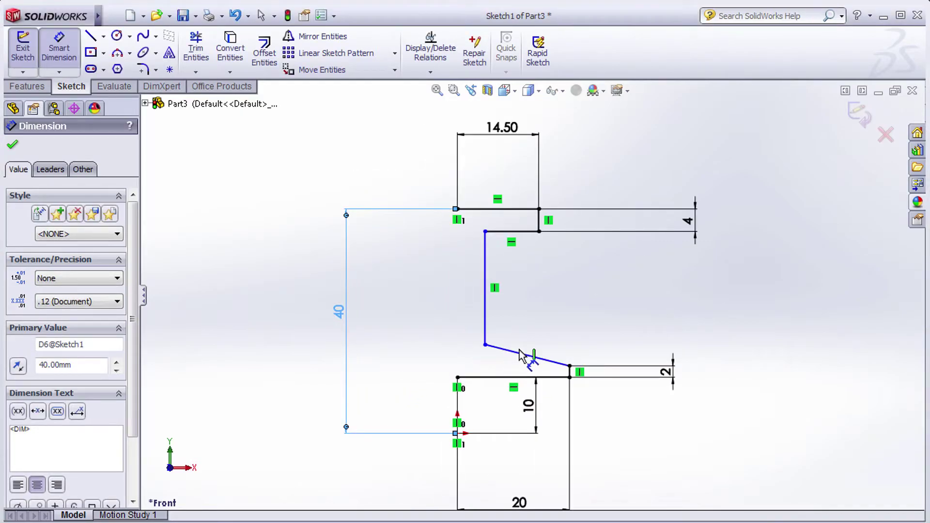
Give the slanted segment an 8° angle to the hub's top line
left_click(513, 378)
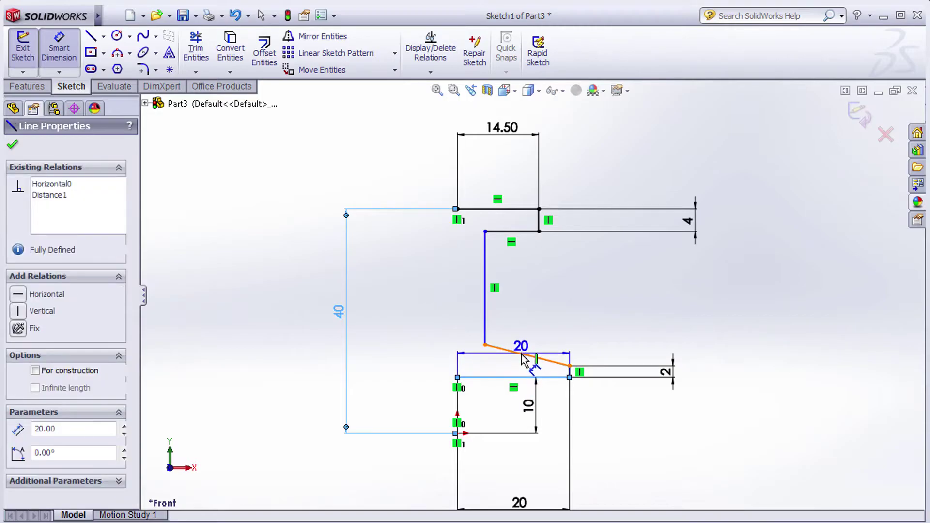
left_click(529, 356)
left_click(418, 358)
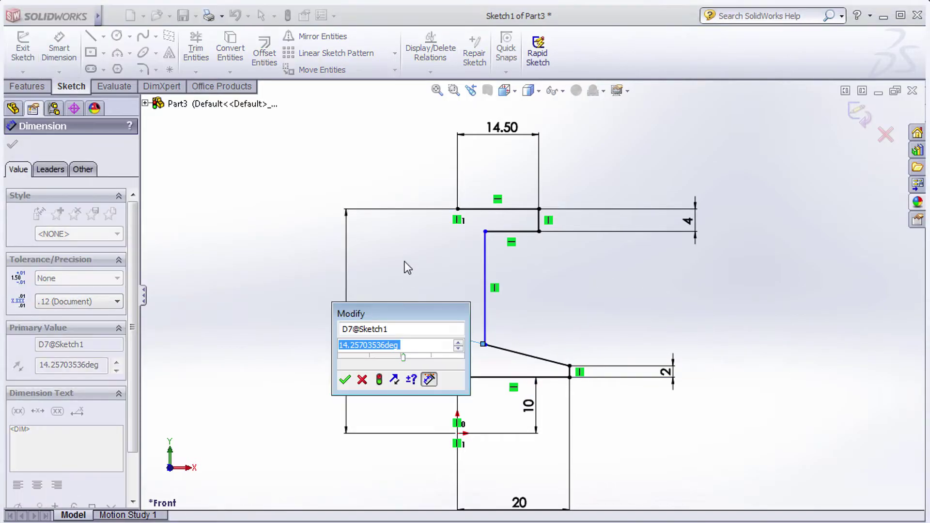
type("8")
key("Return")
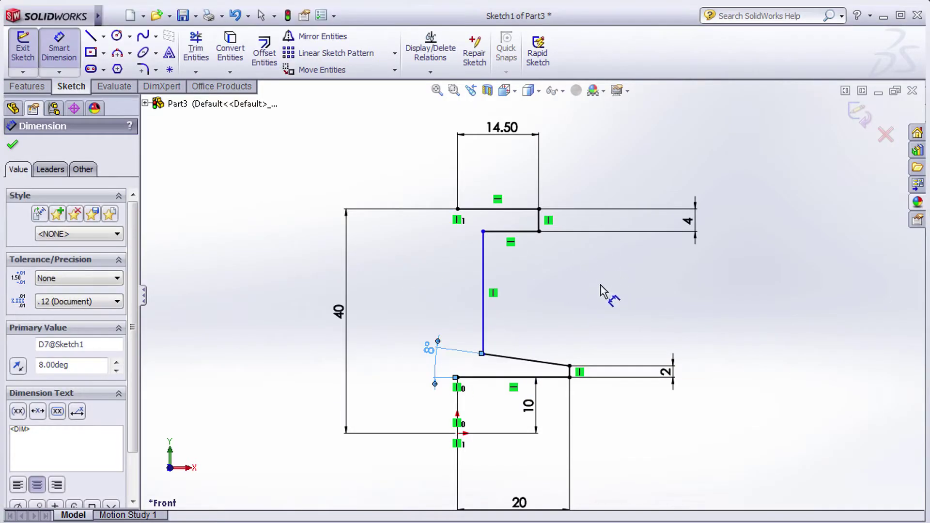
left_click(575, 292)
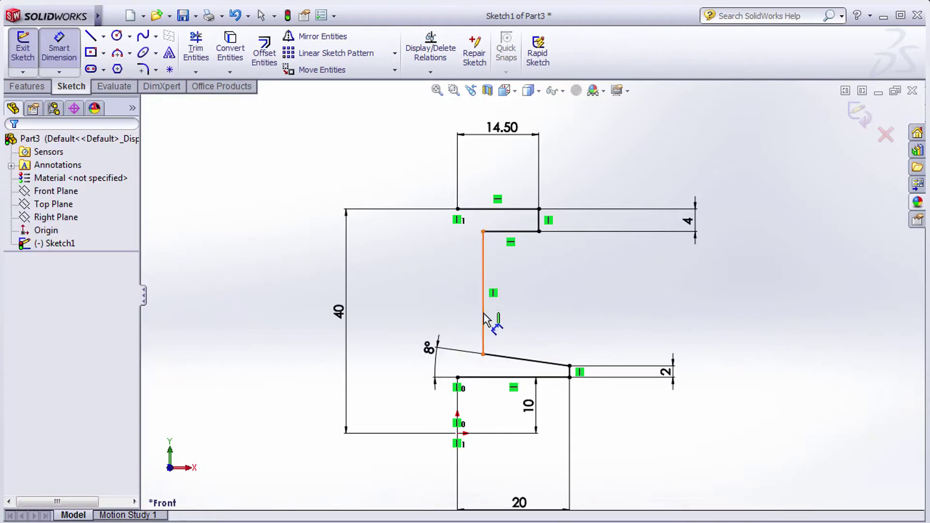
Set the inner vertical line 2.50 mm from the origin and compare with the reference drawing
left_click(458, 432)
left_click(483, 339)
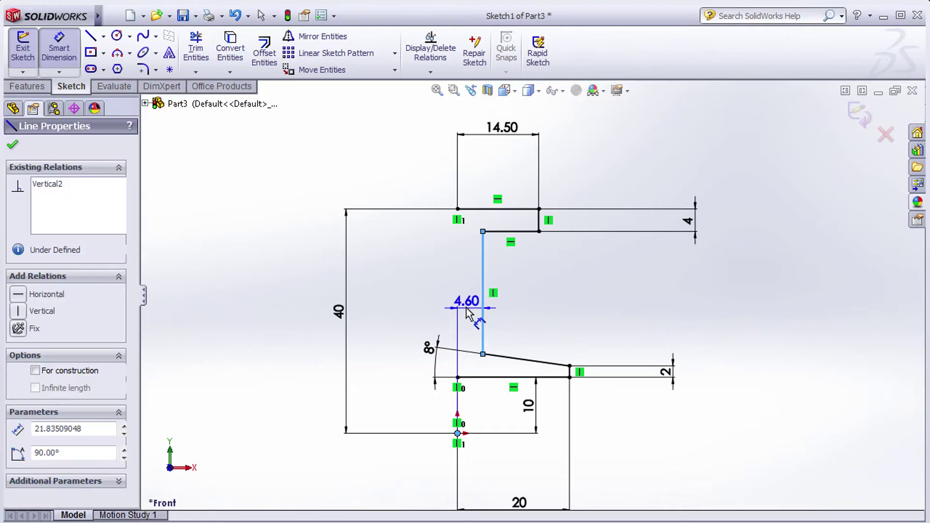
left_click(467, 304)
type("2.5")
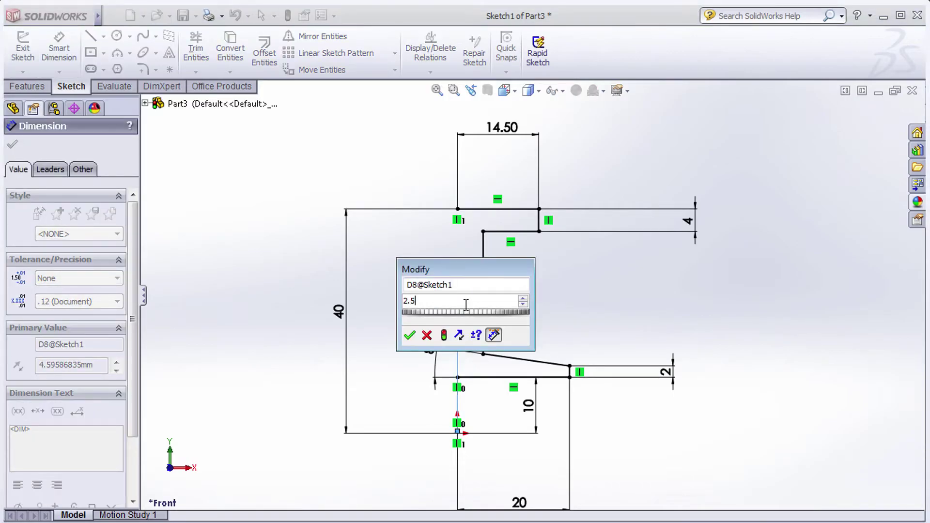
key("Return")
left_click(547, 314)
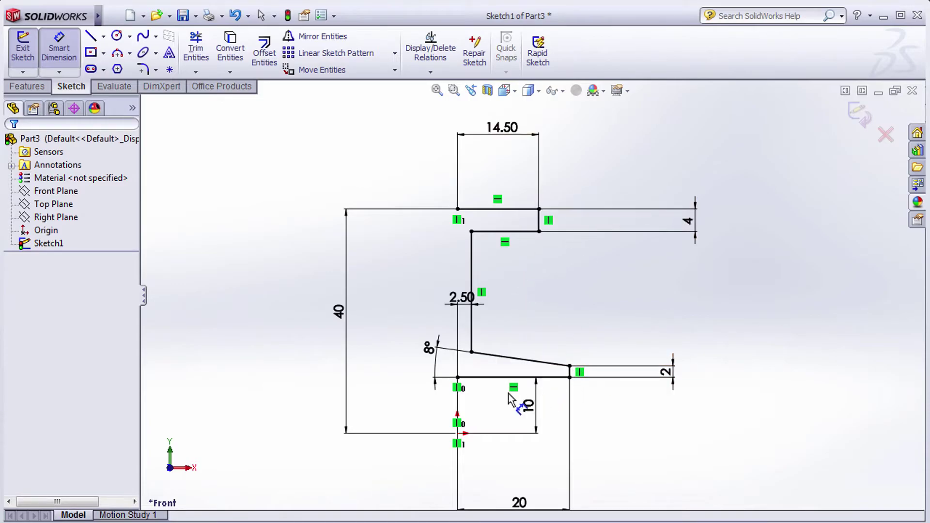
key("f")
scroll(498, 239, "down", 3)
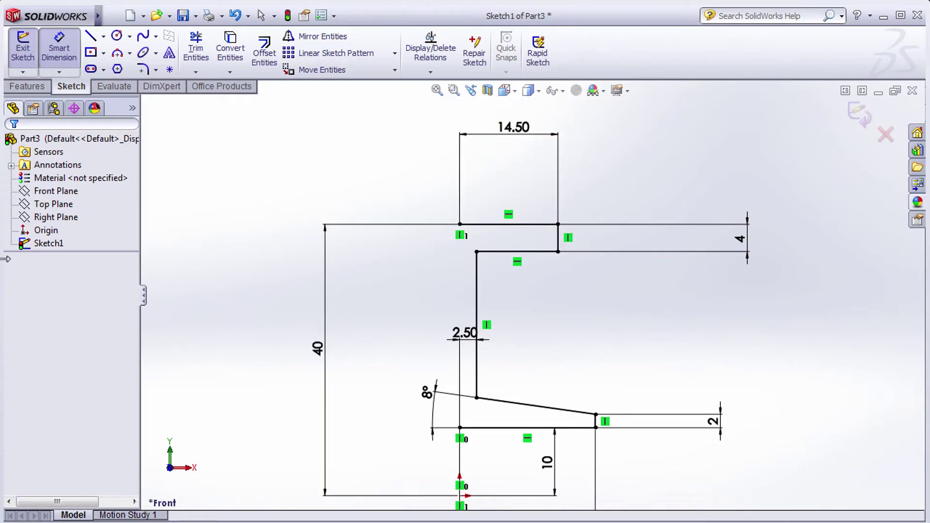
key("alt+Tab")
left_click(602, 290)
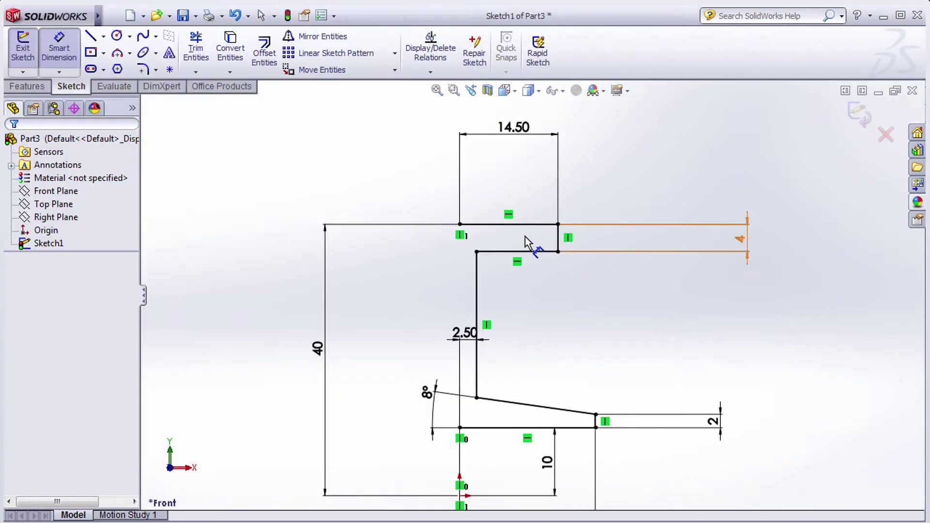
scroll(576, 291, "up", 4)
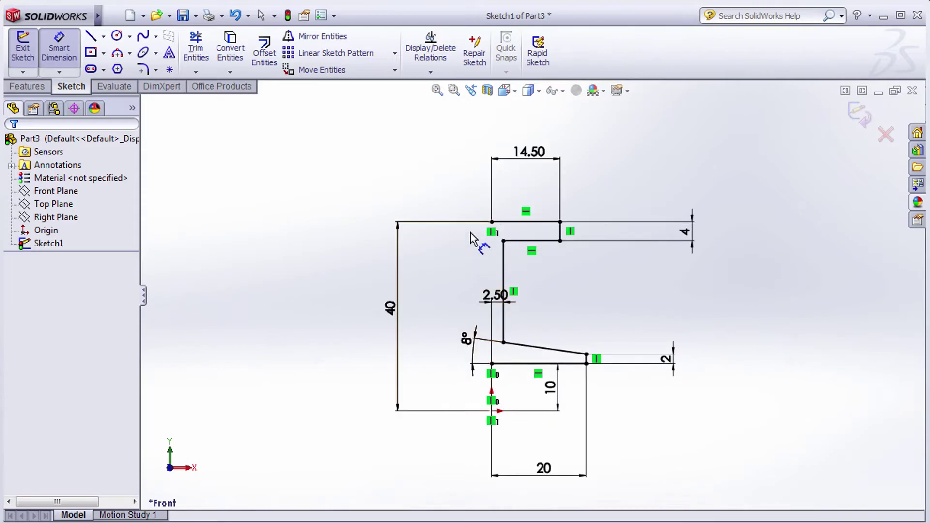
Draw a vertical centerline through the sketch origin
left_click(103, 36)
left_click(116, 67)
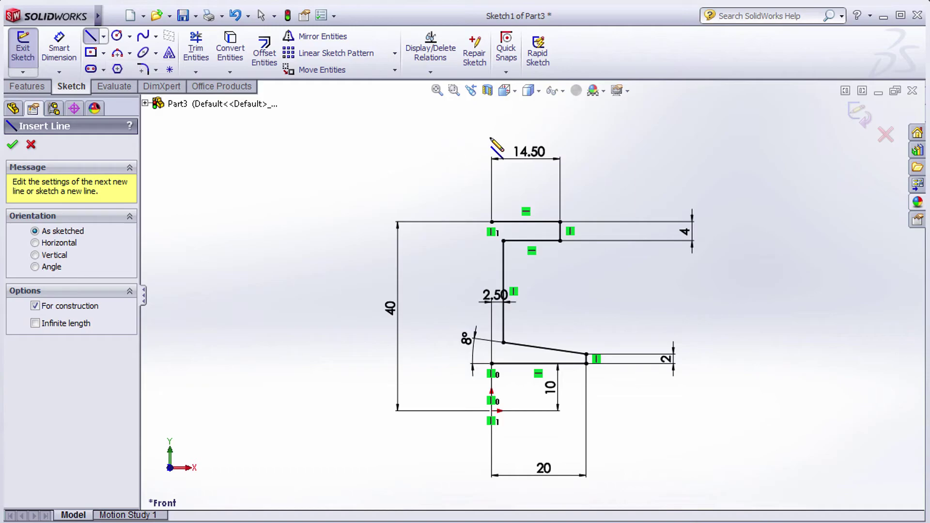
left_click(492, 126)
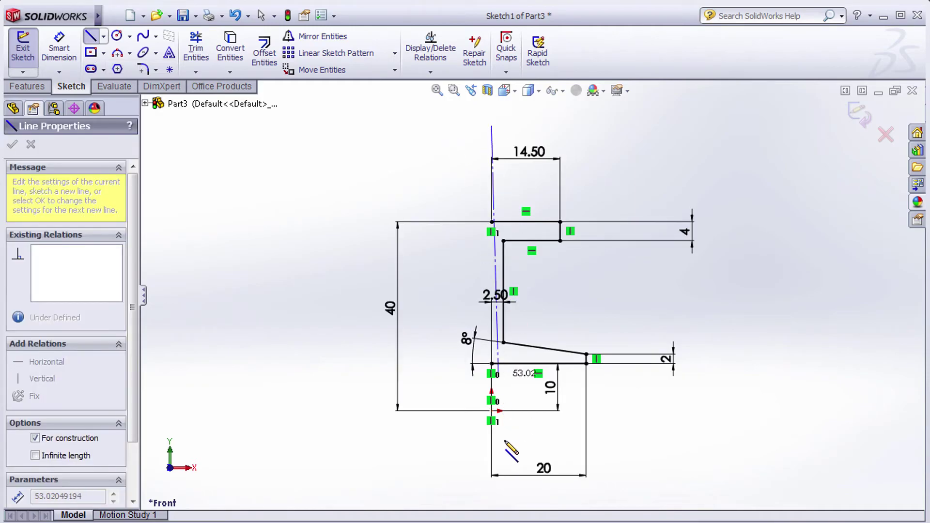
left_click(491, 460)
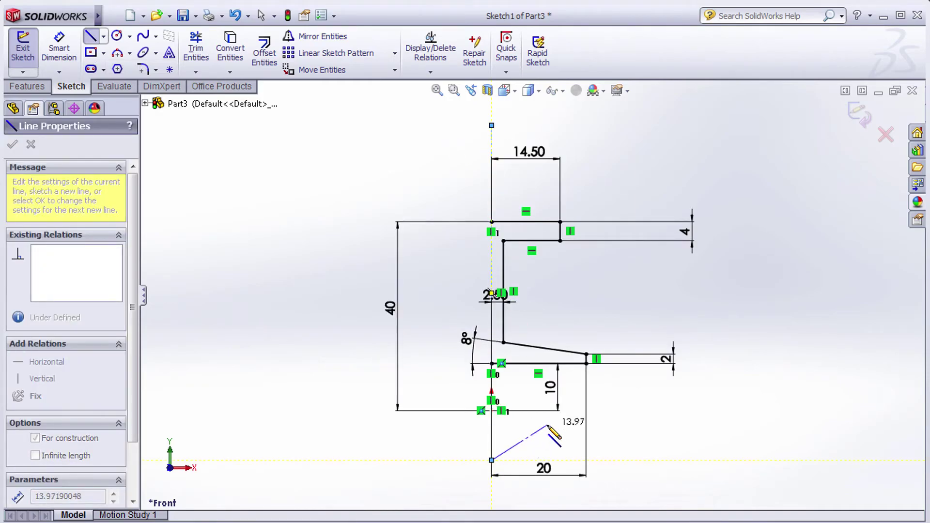
right_click(548, 426)
left_click(591, 154)
Mirror the selected half-section lines about the vertical centerline
left_click(692, 242)
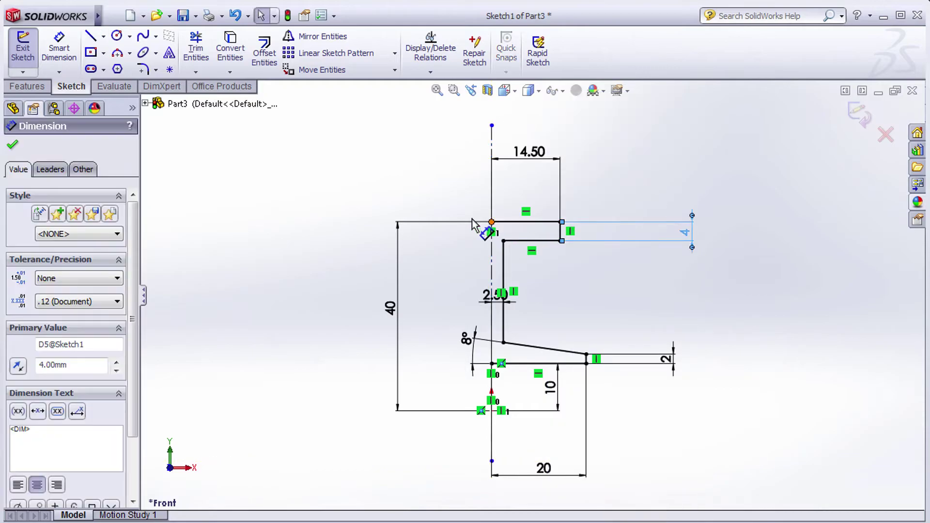
mouse_move(457, 197)
left_mouse_down()
mouse_move(586, 322)
mouse_move(627, 383)
left_mouse_up()
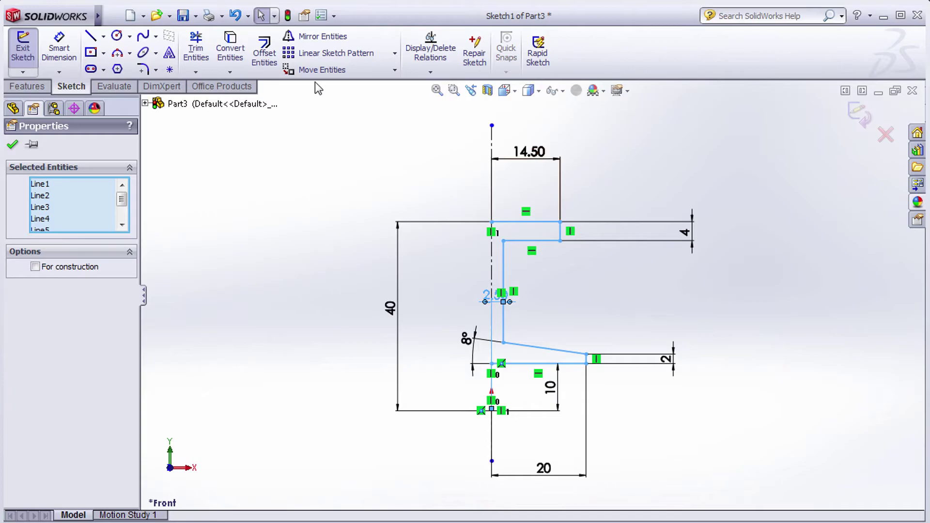
left_click(313, 36)
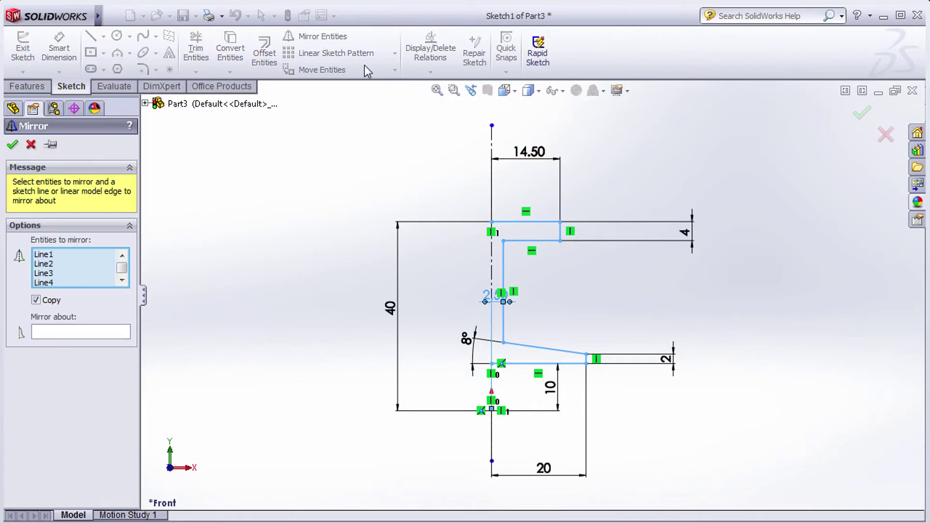
left_click(64, 335)
left_click(492, 141)
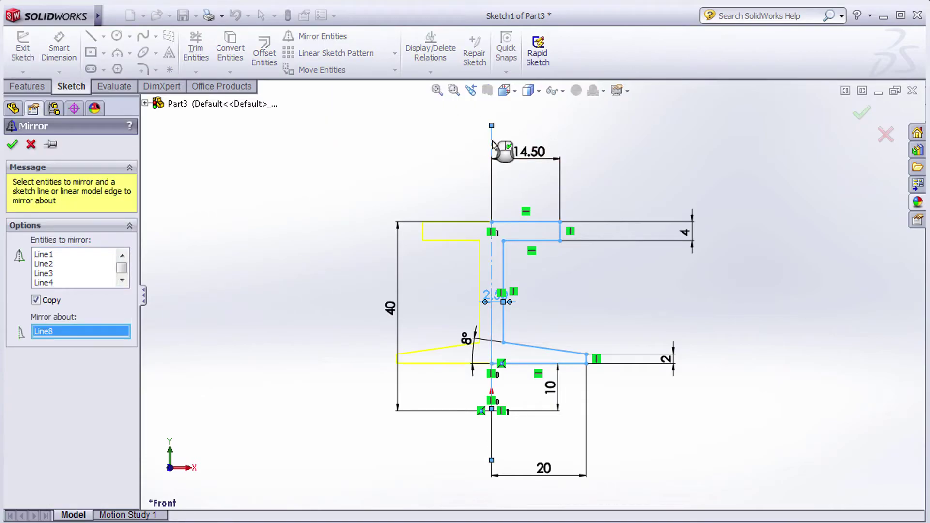
left_click(12, 145)
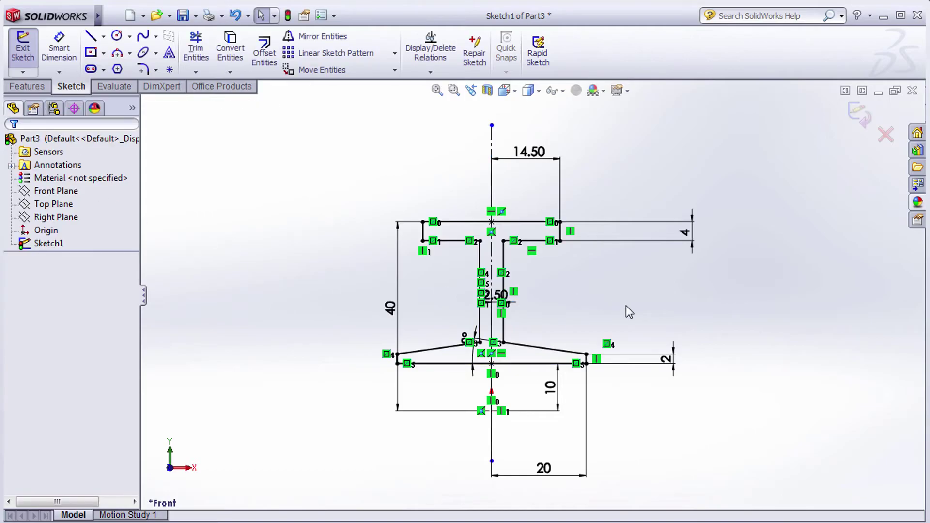
middle_click_drag(548, 420, 544, 394, "ctrl")
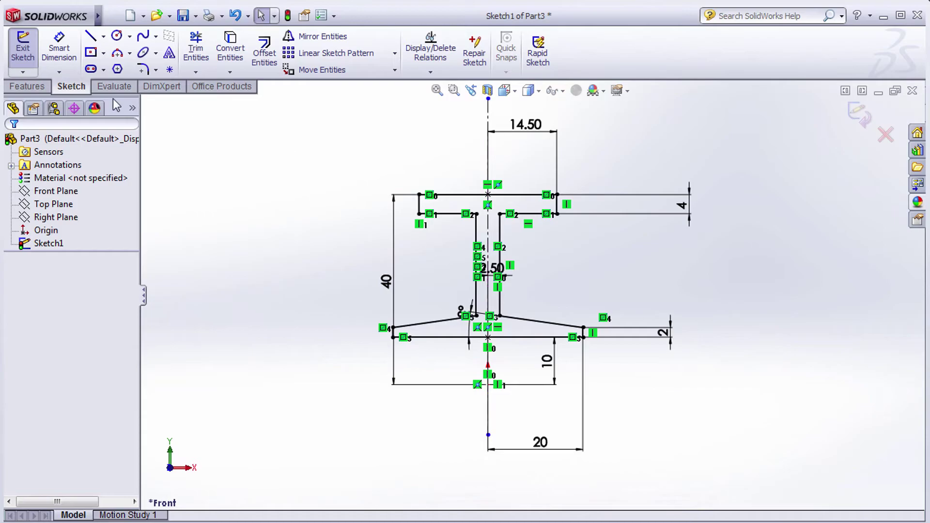
Draw a horizontal centerline below the cross-section as the revolve axis
left_click(103, 36)
left_click(116, 64)
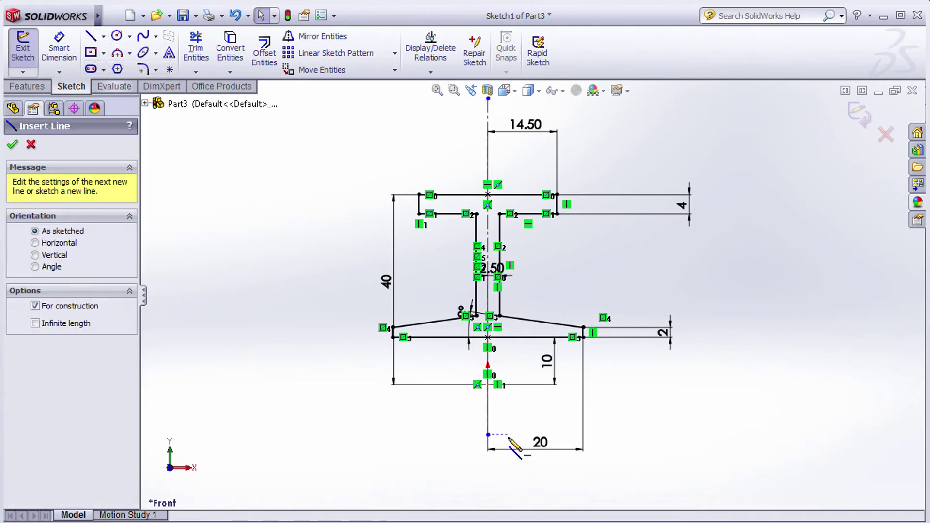
left_click(341, 385)
left_click(677, 385)
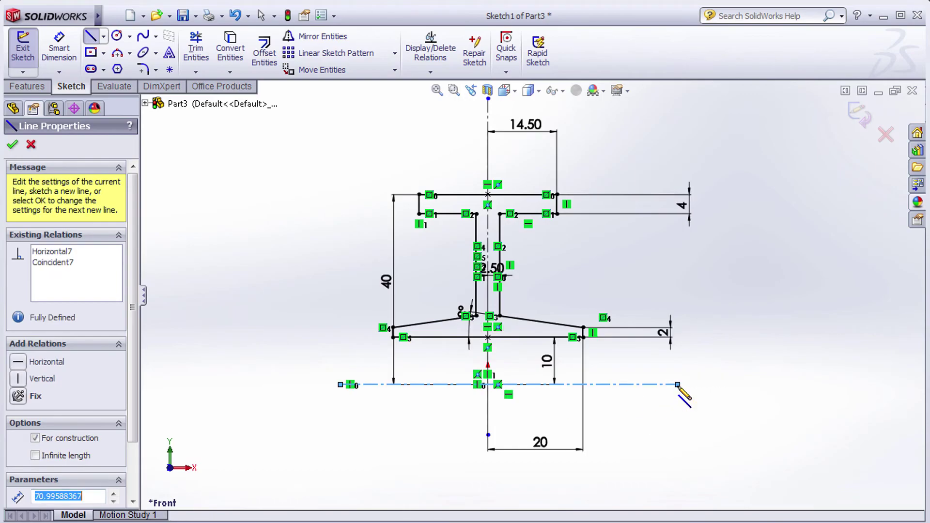
right_click(753, 335)
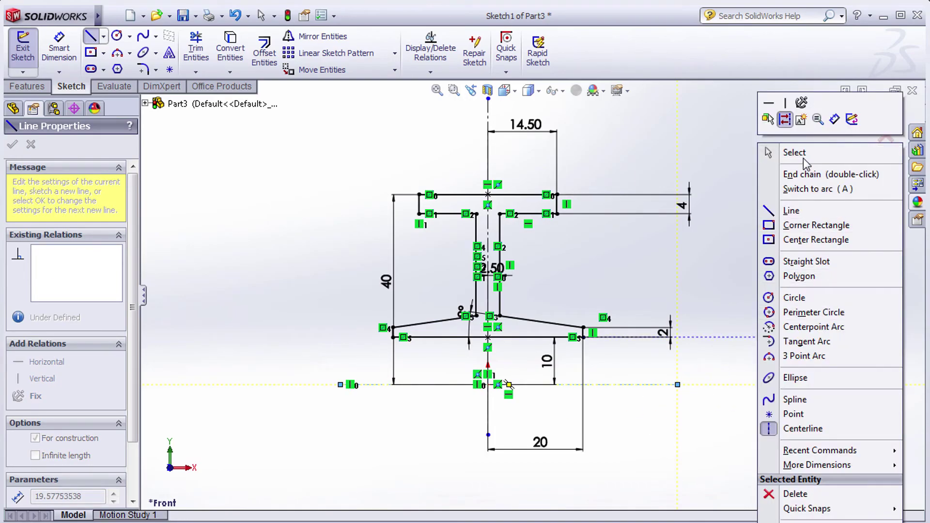
left_click(803, 159)
key("z")
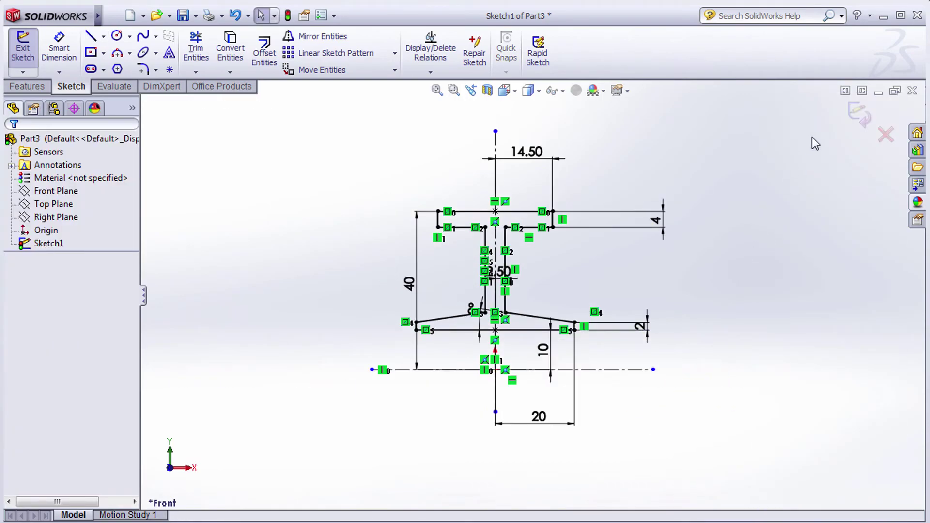
Revolve the sketch 360° about the horizontal centerline
left_click(858, 117)
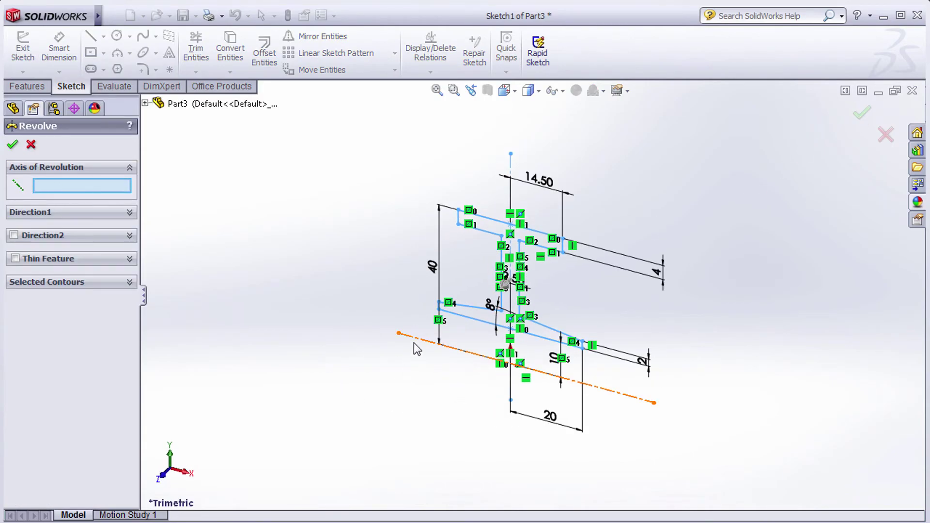
left_click(414, 339)
scroll(526, 396, "up", 2)
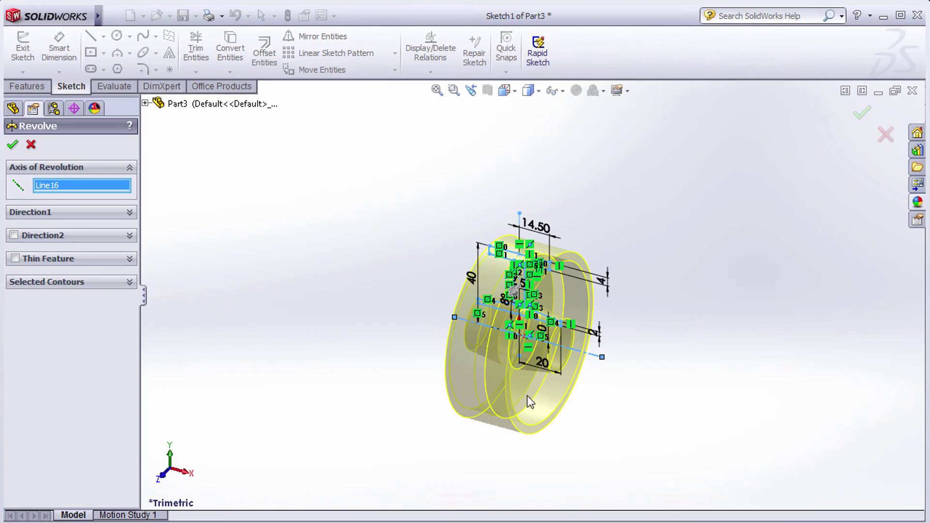
scroll(484, 368, "down", 2)
left_click(135, 213)
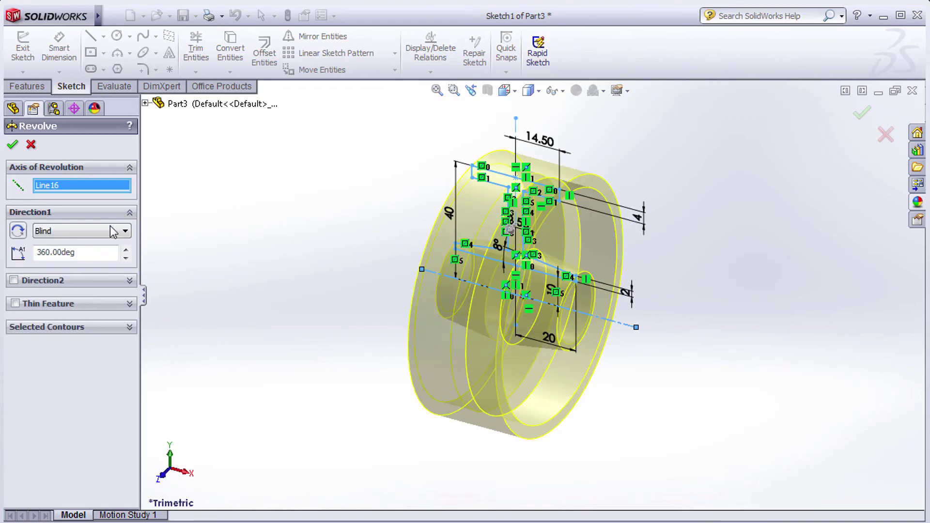
left_click(13, 145)
Fillet the wheel's rim edges on both sides with a 2 mm radius
middle_click_drag(701, 338, 639, 331)
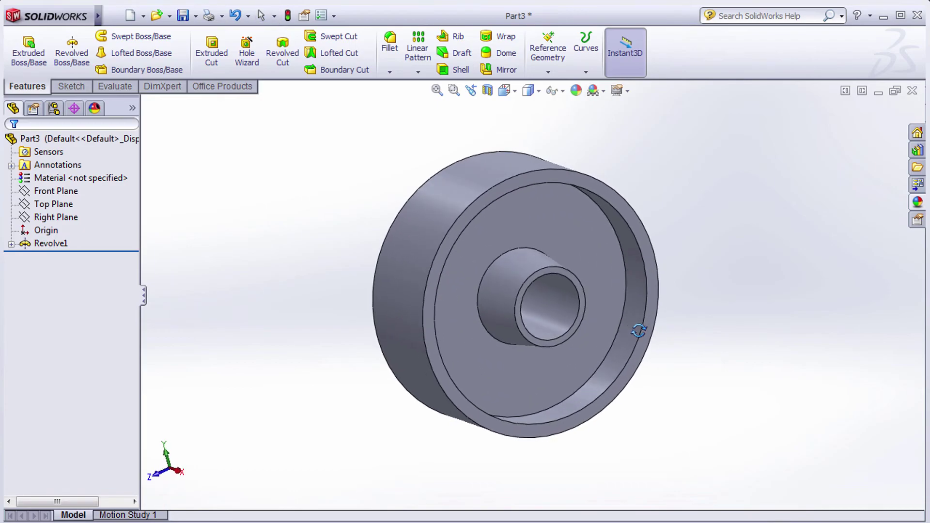
scroll(494, 197, "down", 2)
key("alt+Tab")
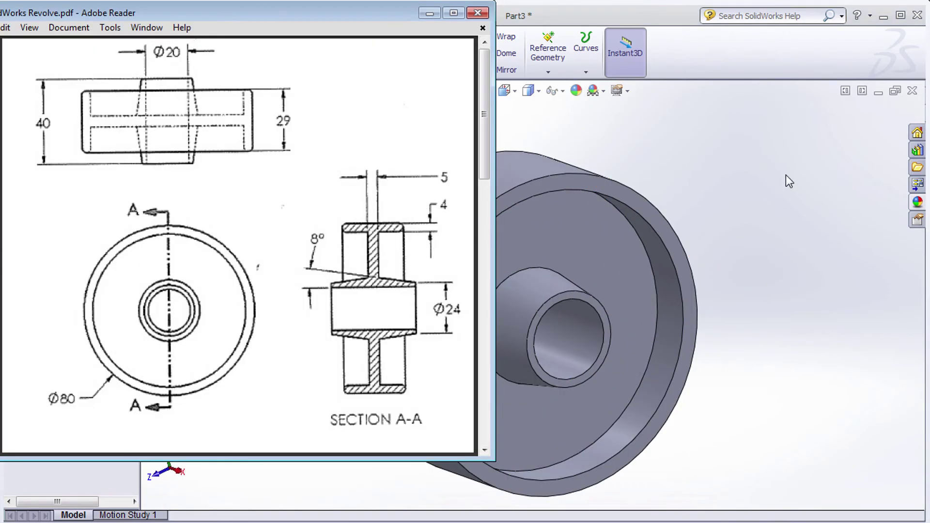
key("alt+Tab")
left_click(389, 48)
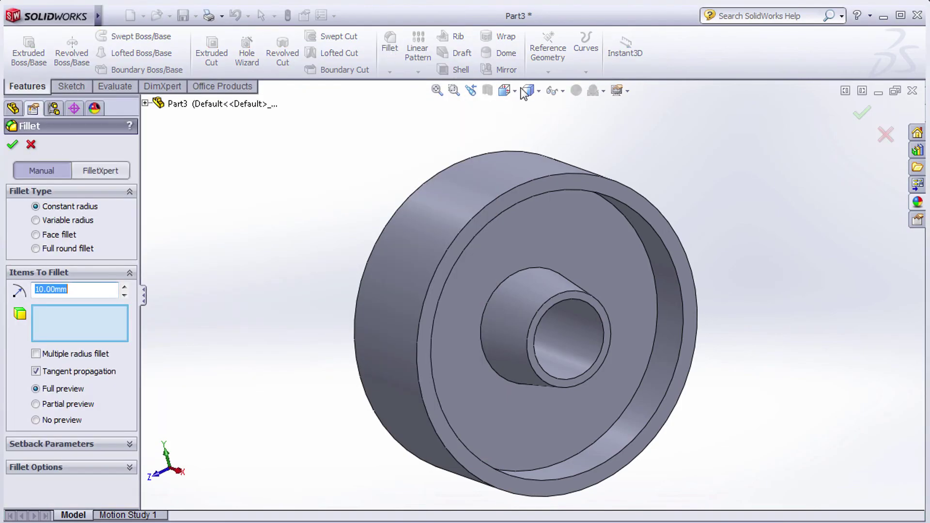
left_click(543, 182)
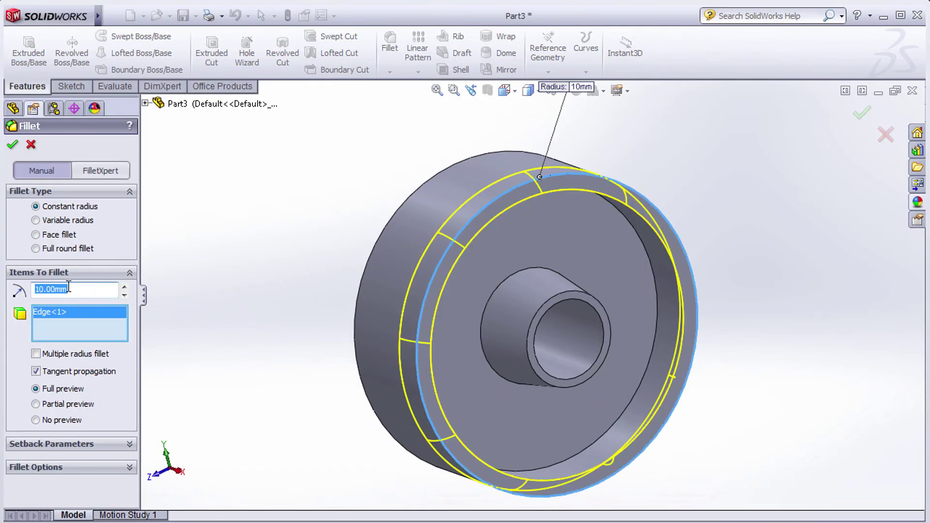
type("2")
key("Return")
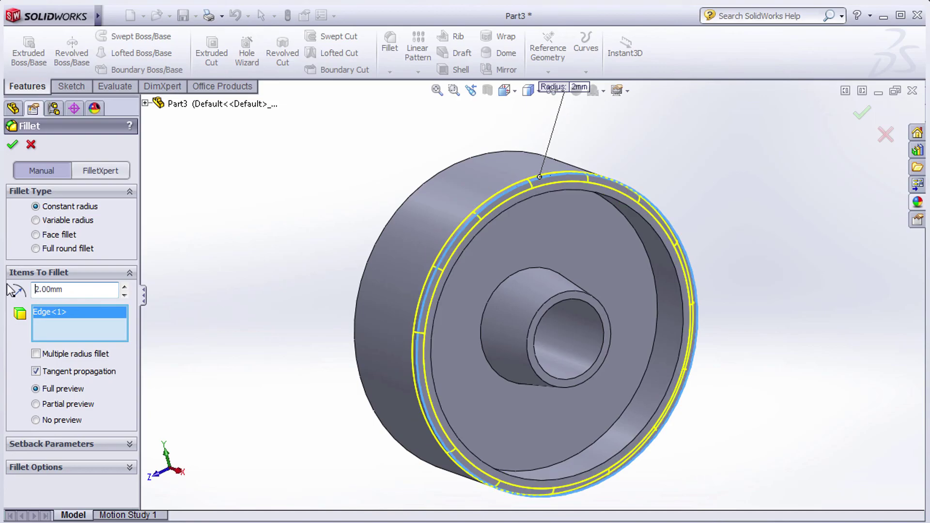
left_click(430, 249)
middle_click_drag(430, 249, 532, 260)
left_click(628, 247)
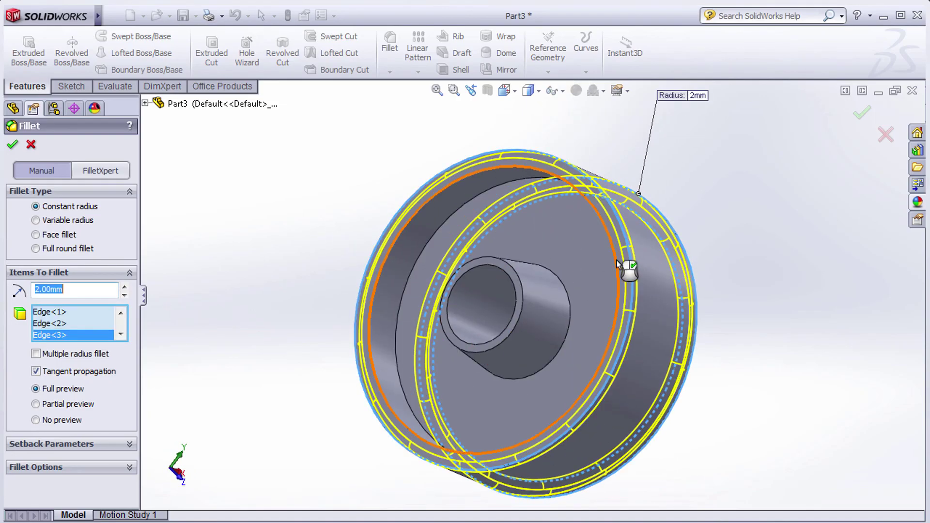
left_click(12, 145)
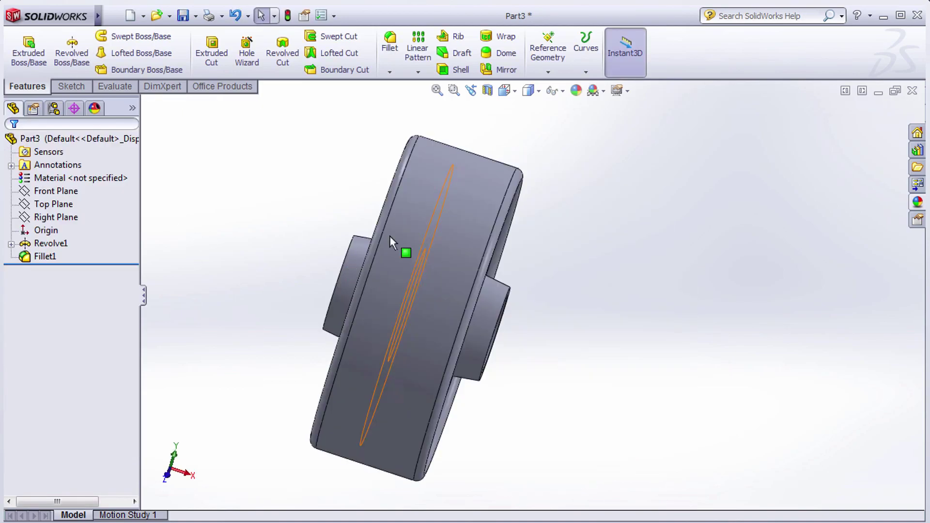
Switch the model to the Isometric view
left_click(504, 90)
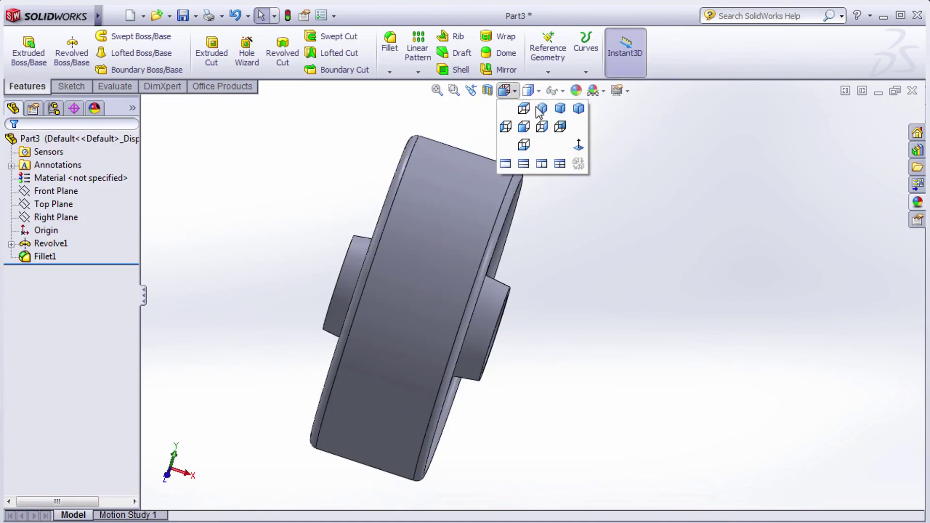
left_click(539, 109)
scroll(375, 288, "down", 3)
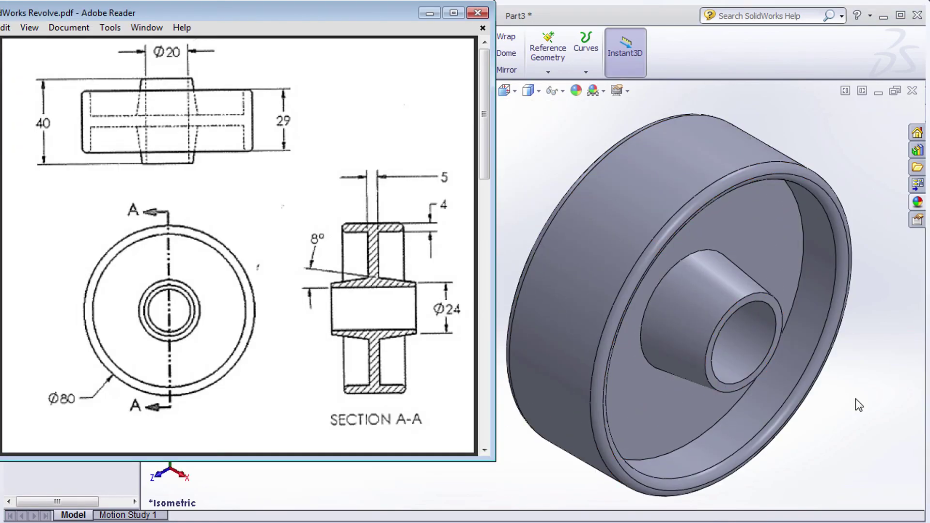